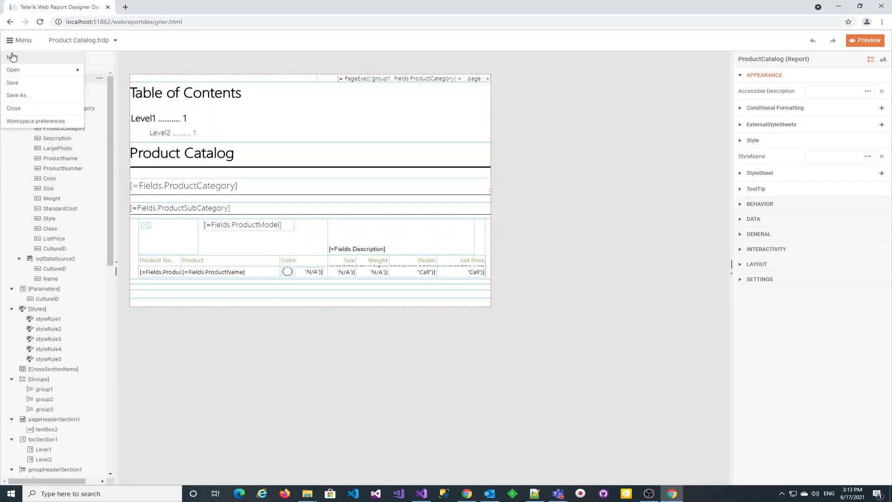
- Create a new blank report and save it with the file name DemoWithTable
{"action": "left_click", "coordinate": [11, 57]}
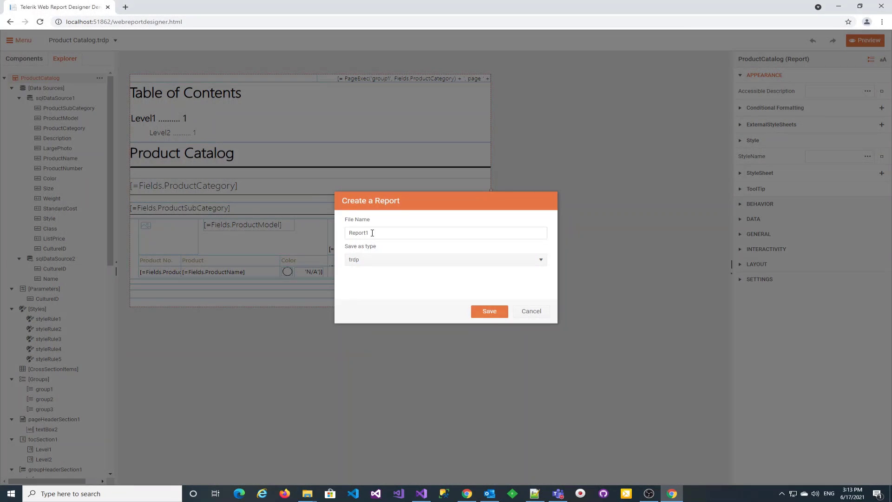
{"action": "type", "text": "EDe"}
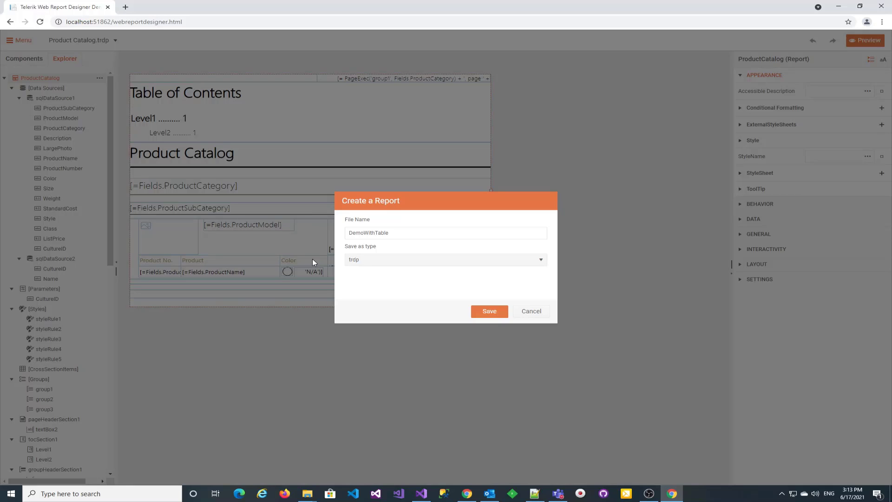
{"action": "left_click", "coordinate": [489, 313]}
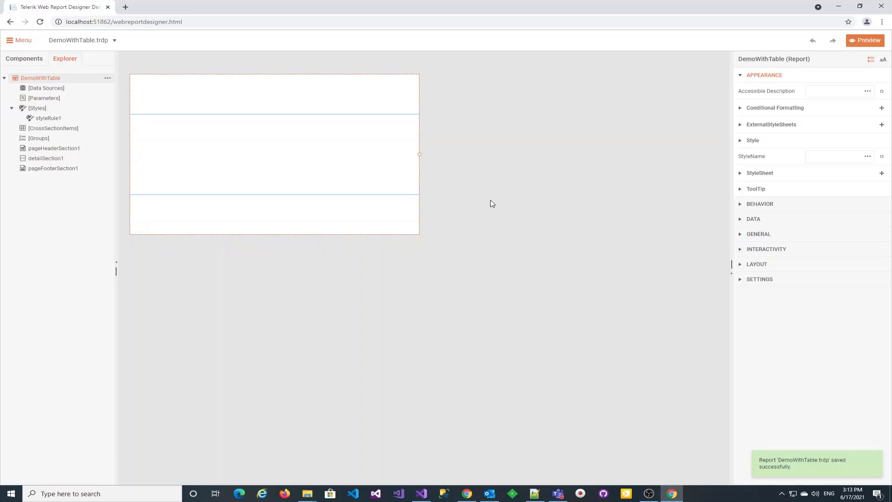
- Add a JSON Data Source set to inline entry and paste the JSON data
{"action": "left_click", "coordinate": [24, 59]}
{"action": "left_click_drag", "start_coordinate": [106, 143], "coordinate": [133, 363]}
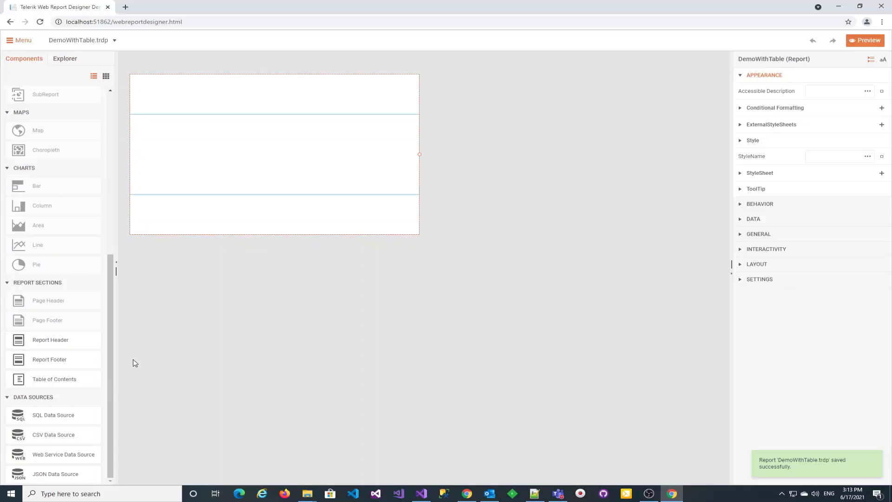
{"action": "left_click", "coordinate": [68, 474]}
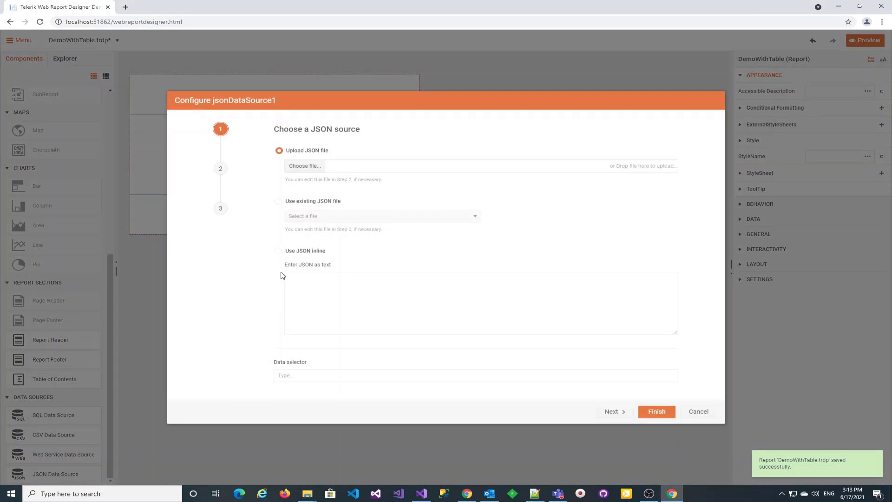
{"action": "left_click", "coordinate": [278, 253]}
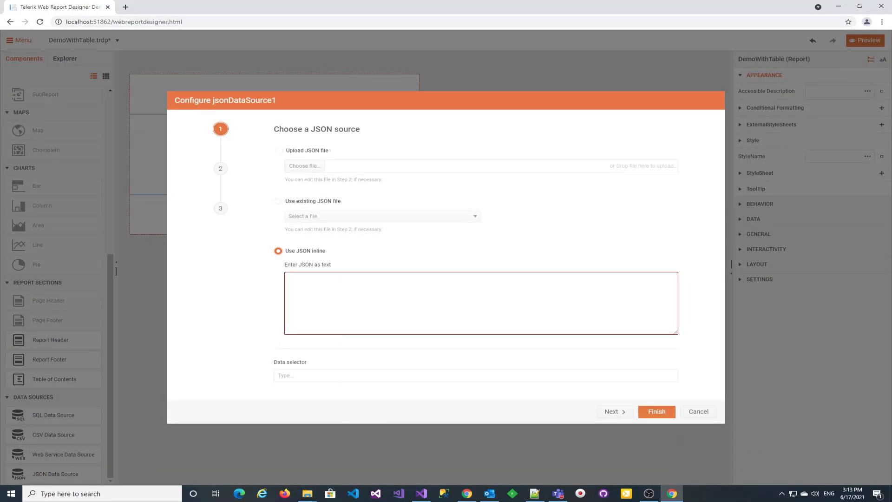
{"action": "key", "text": "alt+Tab"}
{"action": "left_click", "coordinate": [363, 313]}
{"action": "key", "text": "ctrl+v"}
- Preview the parsed Id, Name and nested Data fields, then finish jsonDataSource1
{"action": "left_click", "coordinate": [618, 413]}
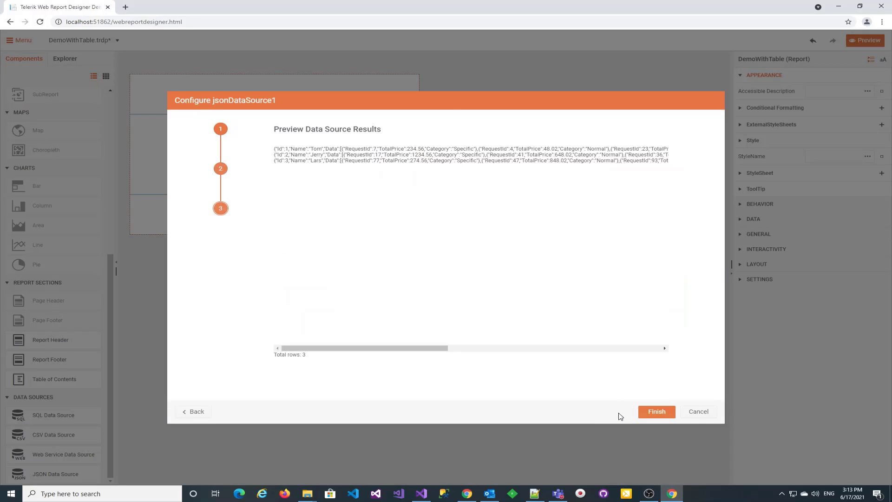
{"action": "double_click", "coordinate": [302, 150]}
{"action": "left_click", "coordinate": [332, 150]}
{"action": "left_click_drag", "start_coordinate": [343, 149], "coordinate": [600, 156]}
{"action": "left_click", "coordinate": [663, 412]}
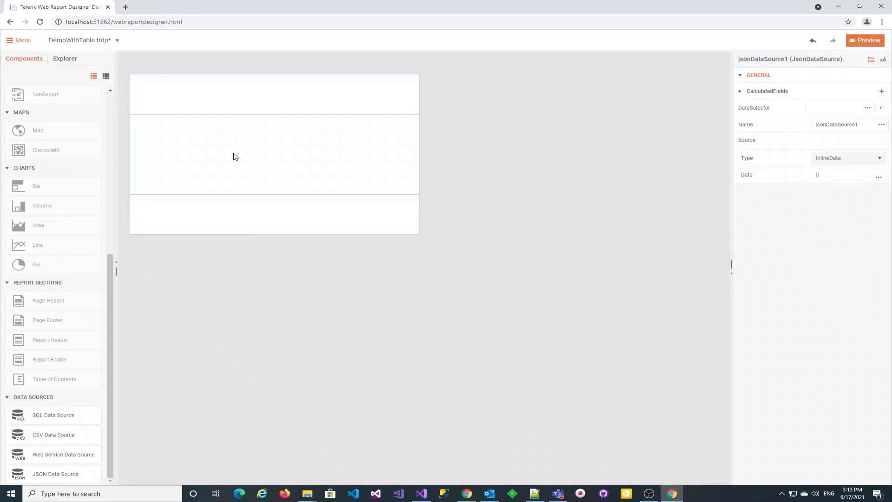
- Place a text box at the top-left of the detail section
{"action": "left_click", "coordinate": [235, 157]}
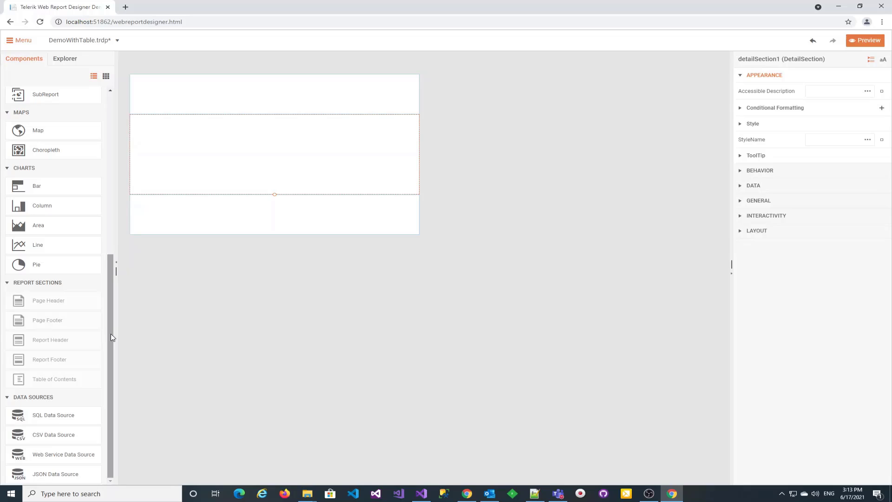
{"action": "left_click_drag", "start_coordinate": [113, 335], "coordinate": [119, 148]}
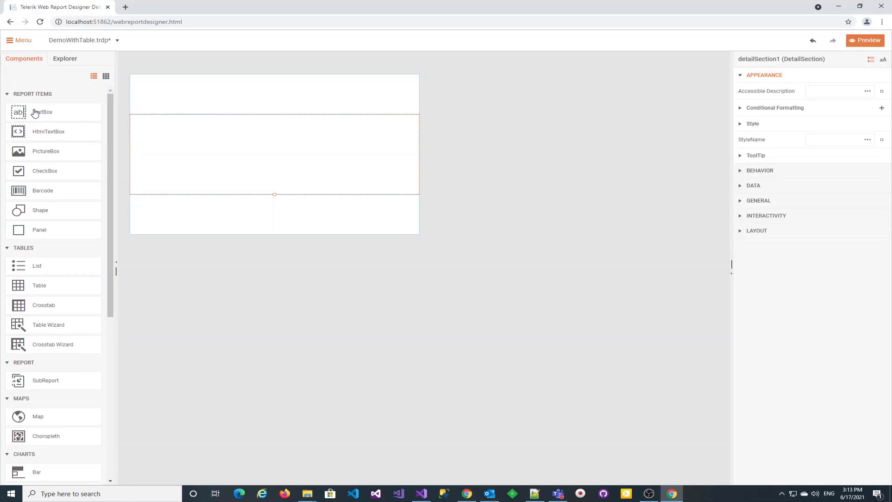
{"action": "left_click_drag", "start_coordinate": [36, 114], "coordinate": [172, 131]}
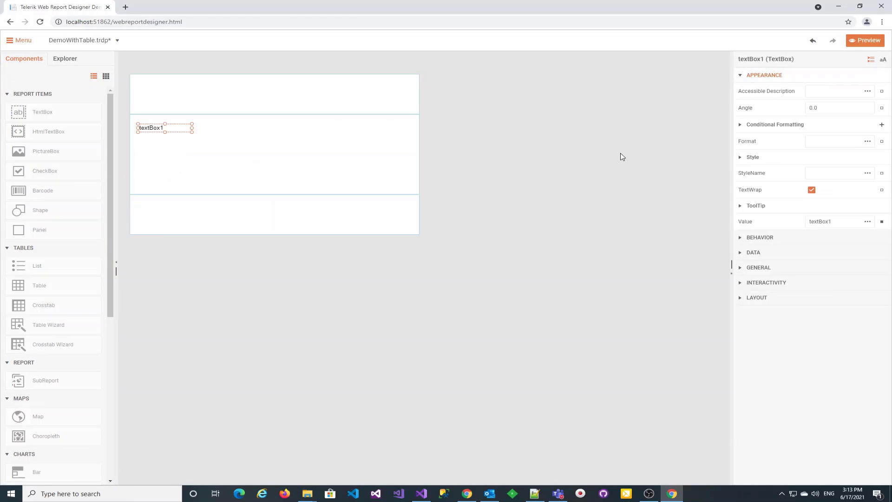
{"action": "left_click", "coordinate": [867, 222]}
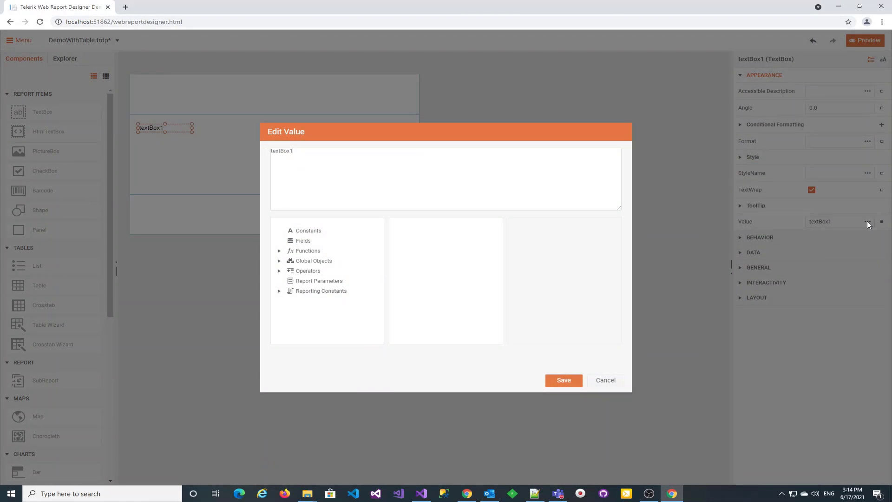
{"action": "left_click", "coordinate": [306, 240]}
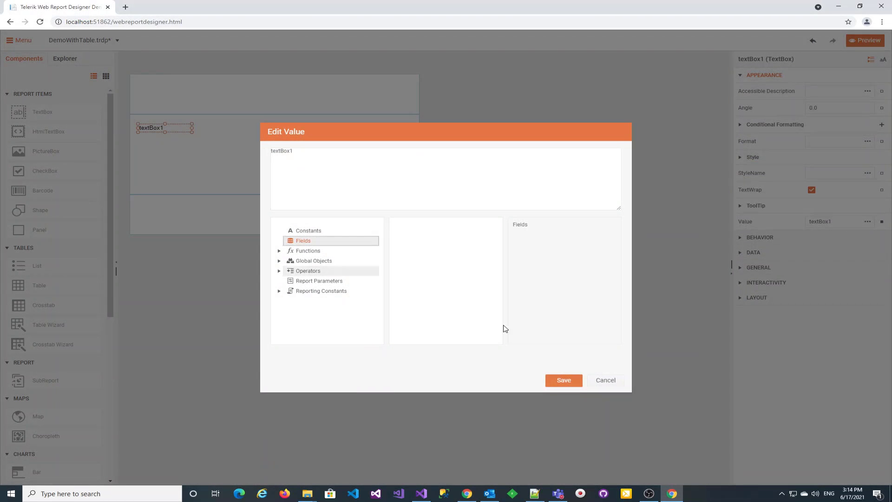
{"action": "left_click", "coordinate": [604, 381]}
- Set the report's DataSource to jsonDataSource1
{"action": "left_click", "coordinate": [543, 144]}
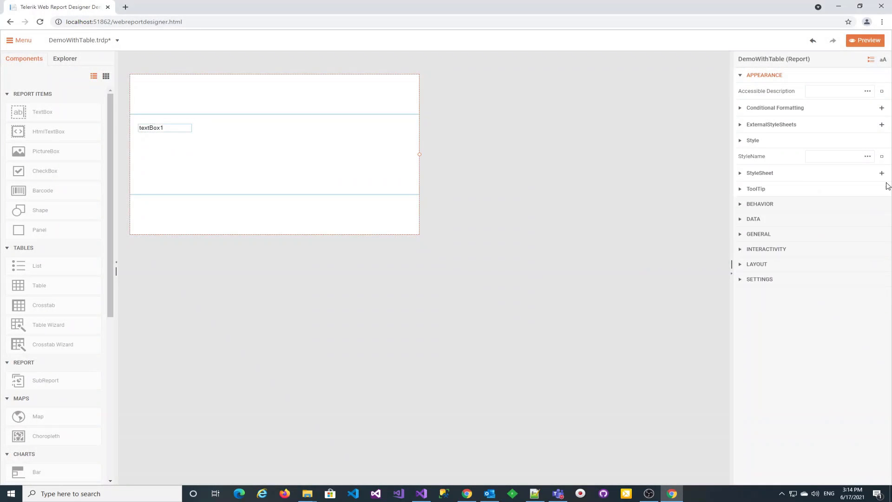
{"action": "left_click", "coordinate": [744, 219]}
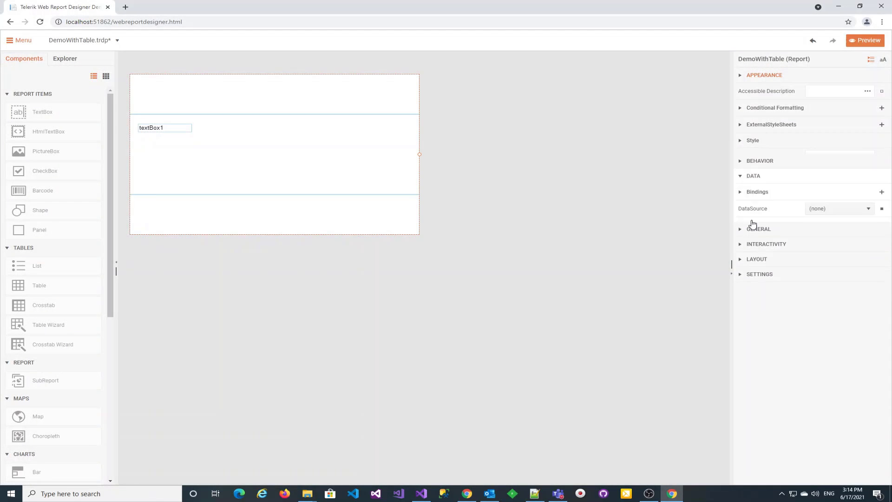
{"action": "left_click", "coordinate": [863, 142]}
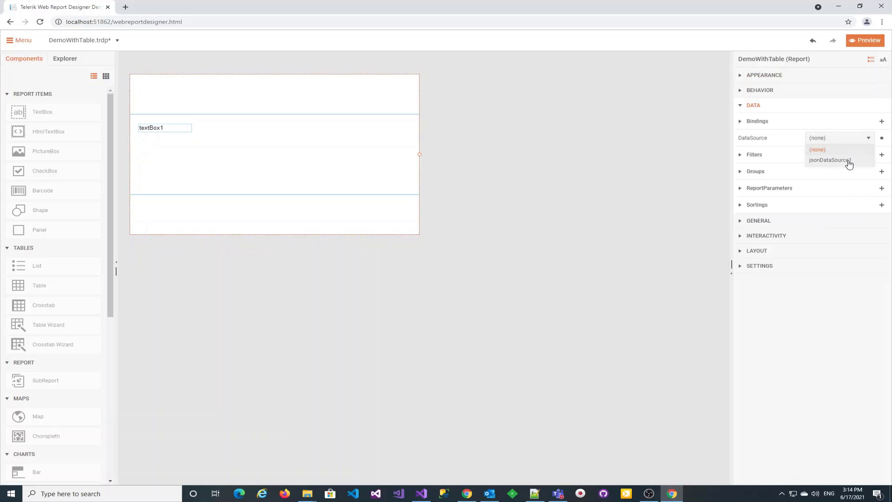
{"action": "left_click", "coordinate": [848, 160]}
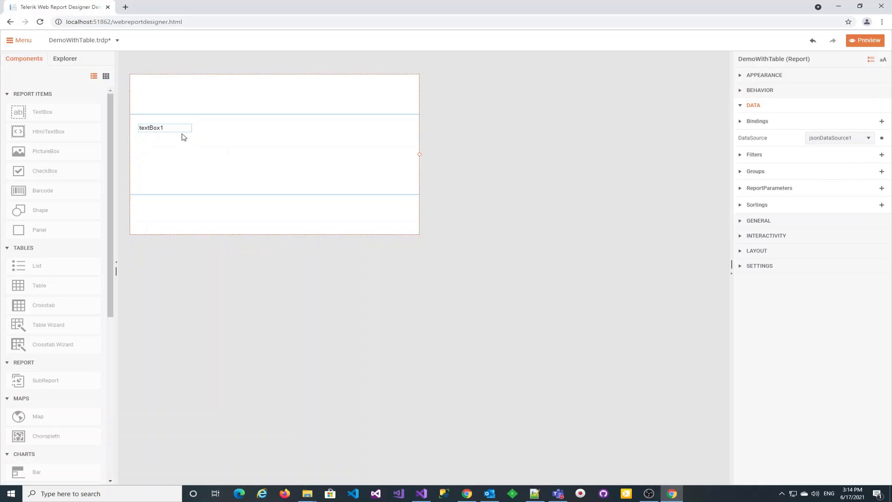
- Set textBox1's value to the expression =Fields.Id
{"action": "left_click", "coordinate": [165, 128]}
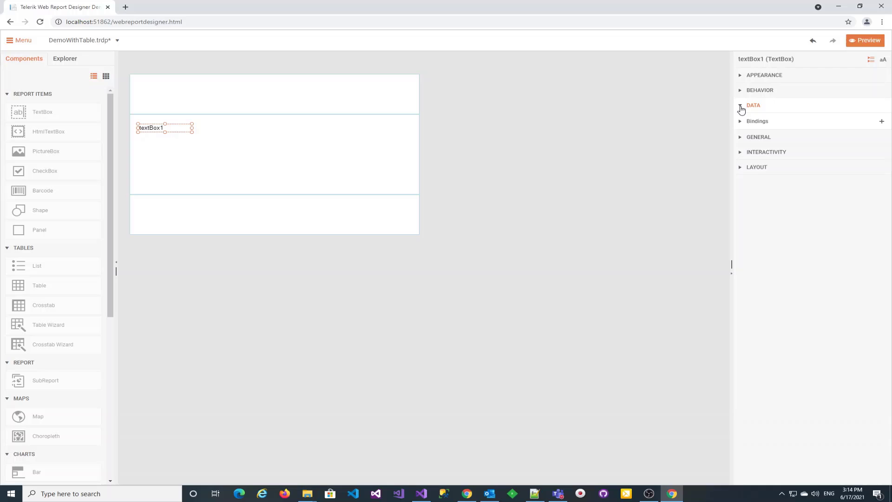
{"action": "left_click", "coordinate": [742, 77]}
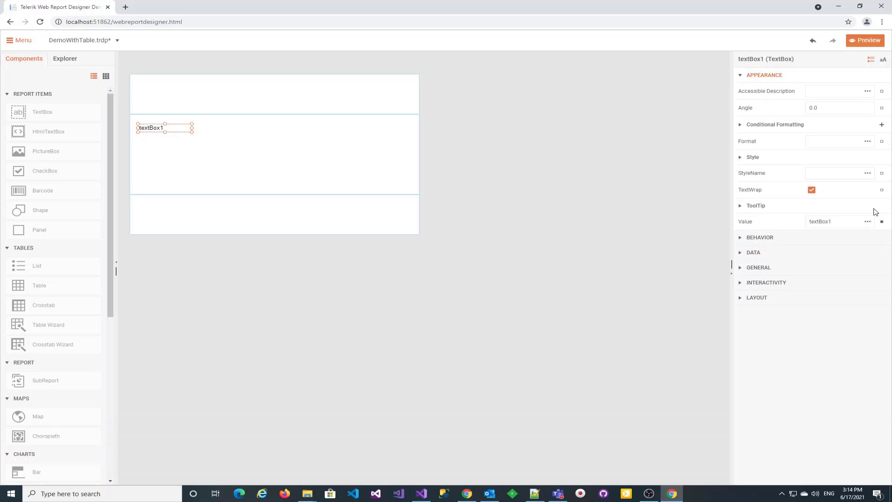
{"action": "left_click", "coordinate": [867, 221]}
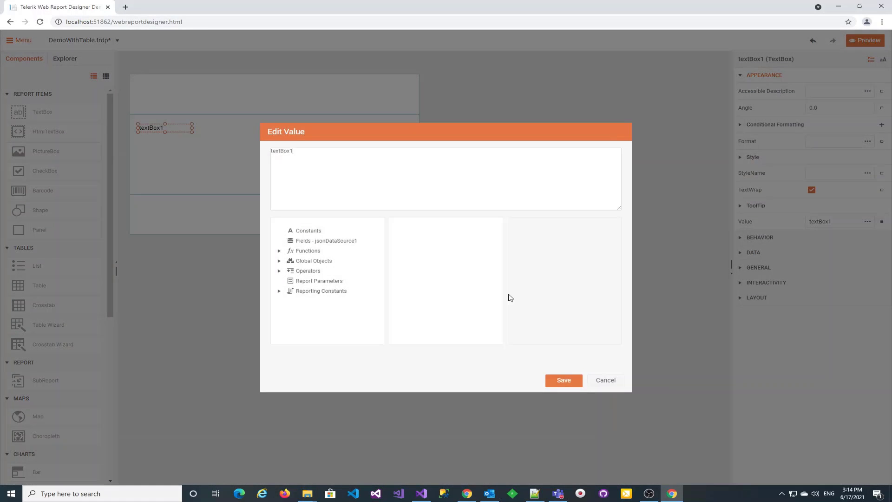
{"action": "left_click", "coordinate": [333, 242]}
{"action": "double_click", "coordinate": [417, 231]}
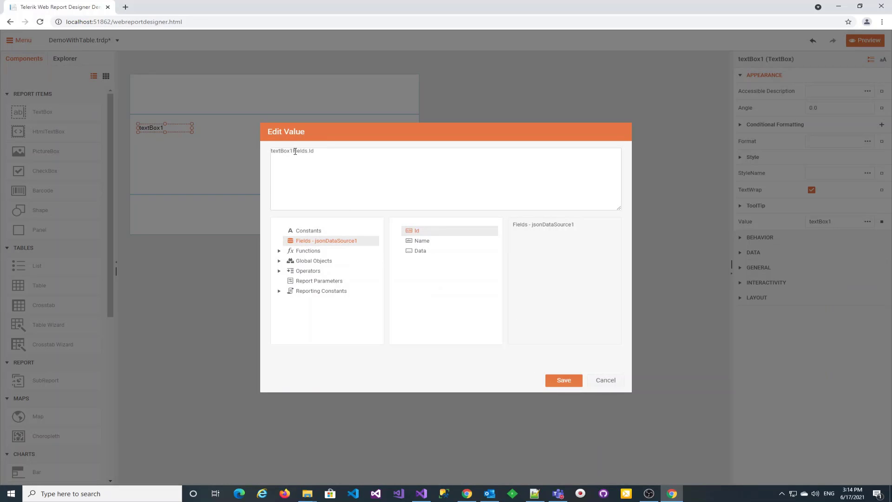
{"action": "left_click_drag", "start_coordinate": [293, 152], "coordinate": [182, 151]}
{"action": "type", "text": "="}
{"action": "left_click", "coordinate": [562, 382]}
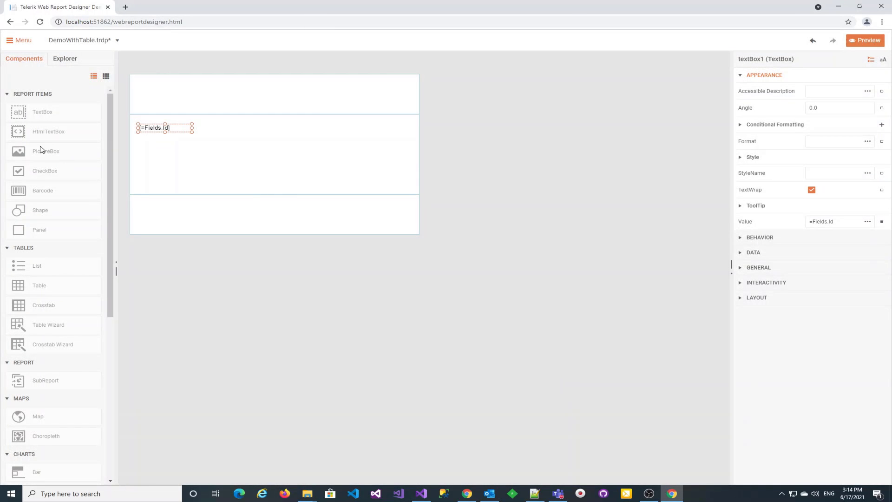
{"action": "left_click", "coordinate": [240, 169]}
- Add textBox2 right of the Id box with the value =Fields.Name
{"action": "left_click_drag", "start_coordinate": [40, 114], "coordinate": [283, 135]}
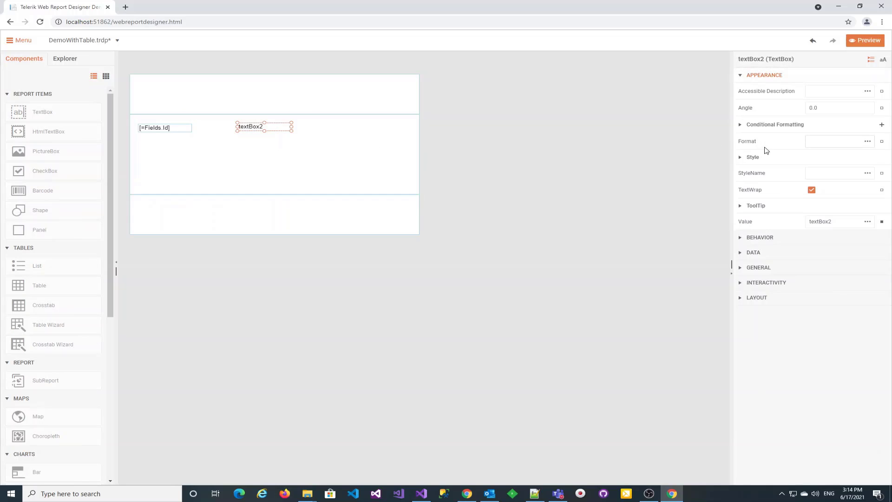
{"action": "left_click", "coordinate": [867, 221]}
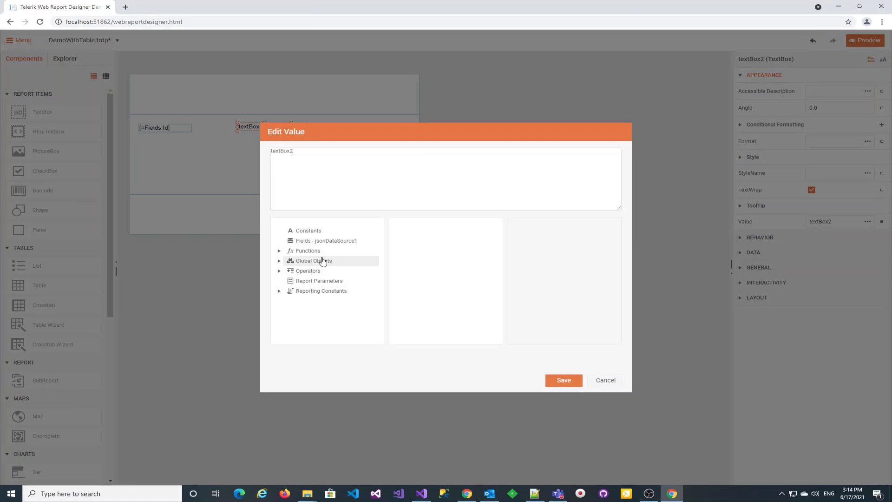
{"action": "left_click", "coordinate": [321, 240]}
{"action": "double_click", "coordinate": [419, 243]}
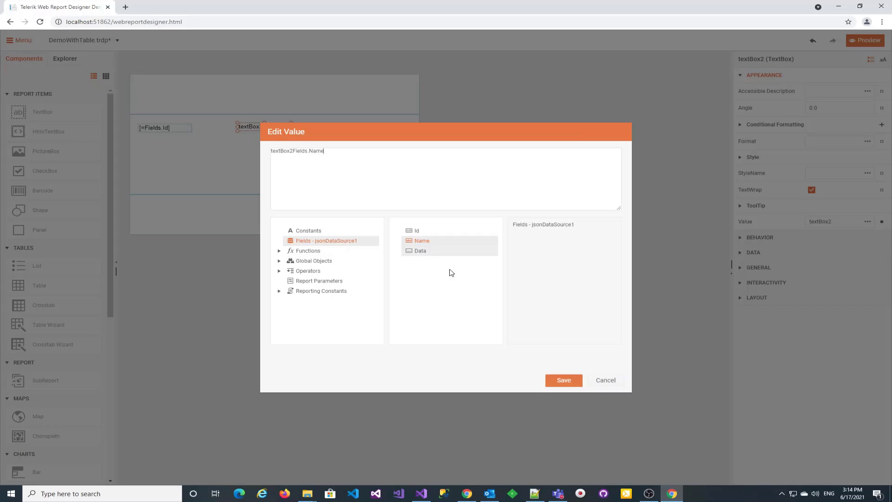
{"action": "left_click_drag", "start_coordinate": [291, 150], "coordinate": [236, 149]}
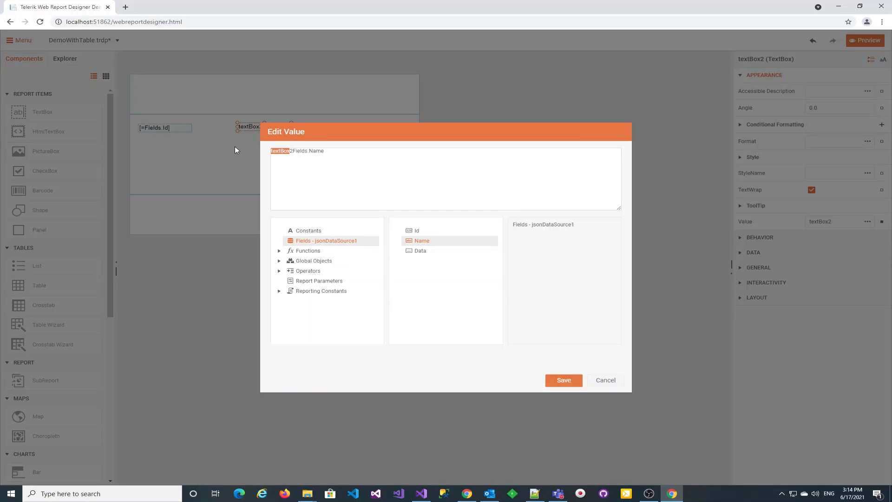
{"action": "key", "text": "BackSpace"}
{"action": "type", "text": "="}
{"action": "left_click", "coordinate": [564, 381]}
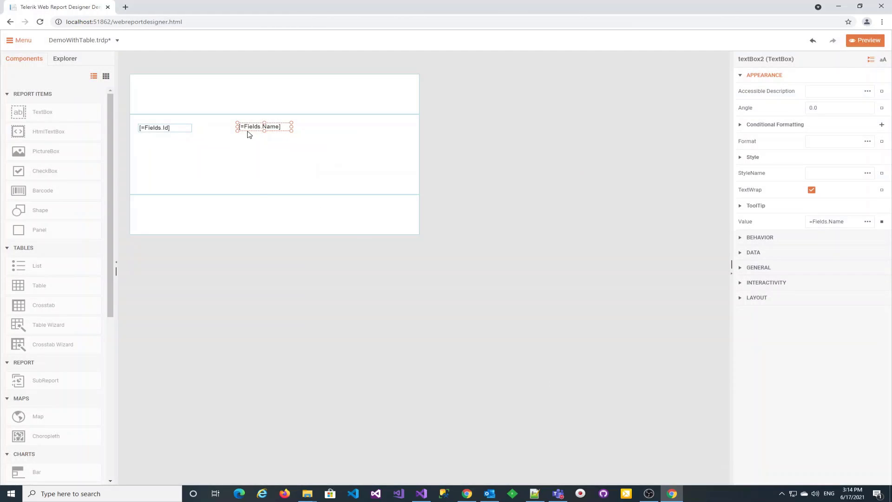
- Align the Name text box with the Id box and select both text boxes
{"action": "left_click_drag", "start_coordinate": [247, 130], "coordinate": [246, 131]}
{"action": "left_click", "coordinate": [259, 174]}
{"action": "left_click", "coordinate": [175, 126]}
{"action": "left_click", "coordinate": [267, 127]}
{"action": "left_click", "coordinate": [182, 132], "text": "ctrl"}
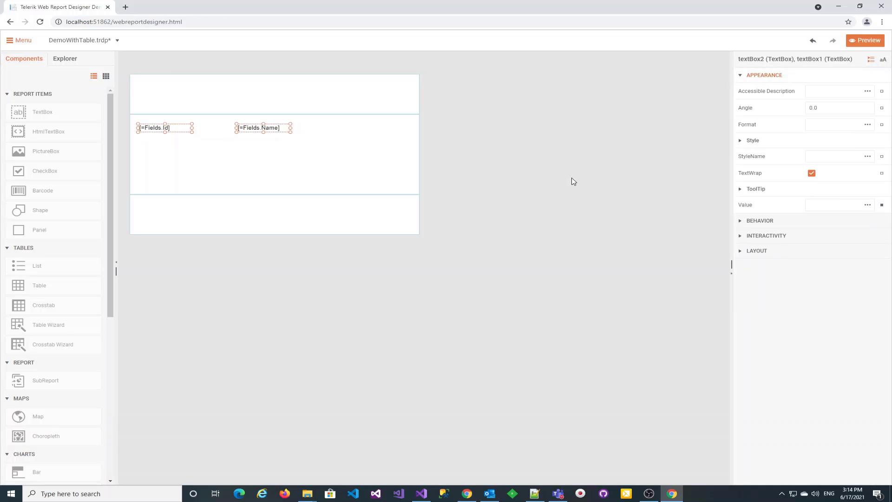
- Try a green background on both text boxes, then discard it and reselect the detail section
{"action": "left_click", "coordinate": [739, 142]}
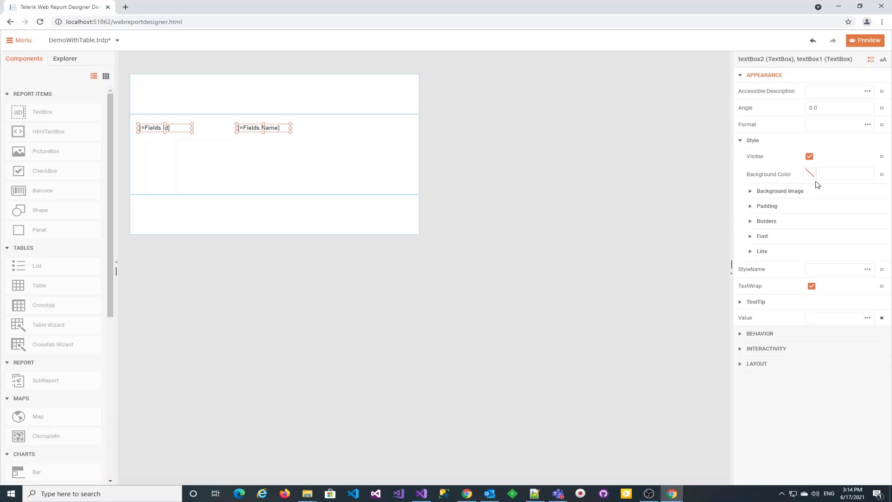
{"action": "left_click", "coordinate": [810, 173]}
{"action": "left_click", "coordinate": [796, 271]}
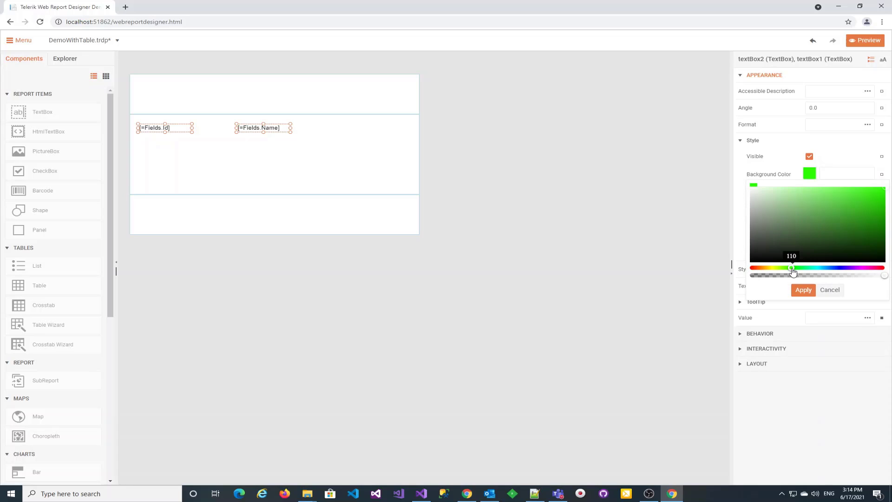
{"action": "left_click", "coordinate": [537, 195]}
{"action": "left_click", "coordinate": [536, 195]}
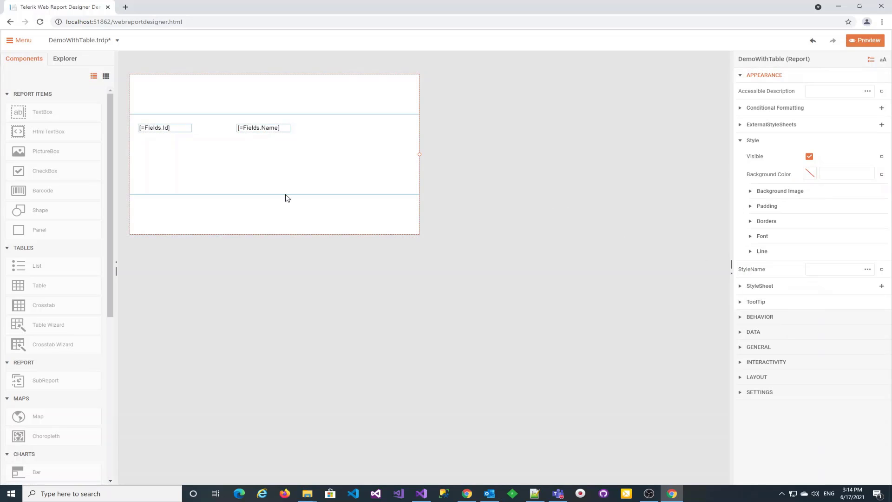
{"action": "left_click", "coordinate": [151, 161]}
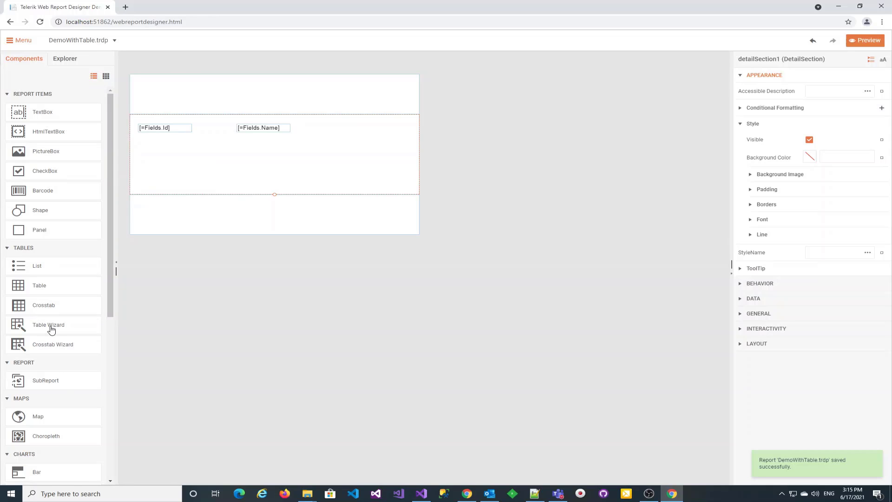
- Cancel the Table Wizard, which has no data source, and start a JSON Data Source instead
{"action": "left_click_drag", "start_coordinate": [49, 327], "coordinate": [229, 167]}
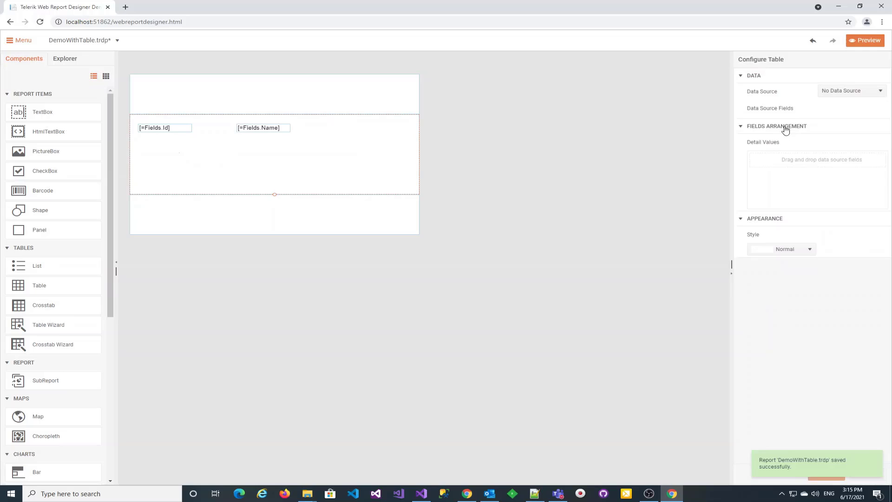
{"action": "left_click", "coordinate": [858, 96]}
{"action": "left_click", "coordinate": [858, 96]}
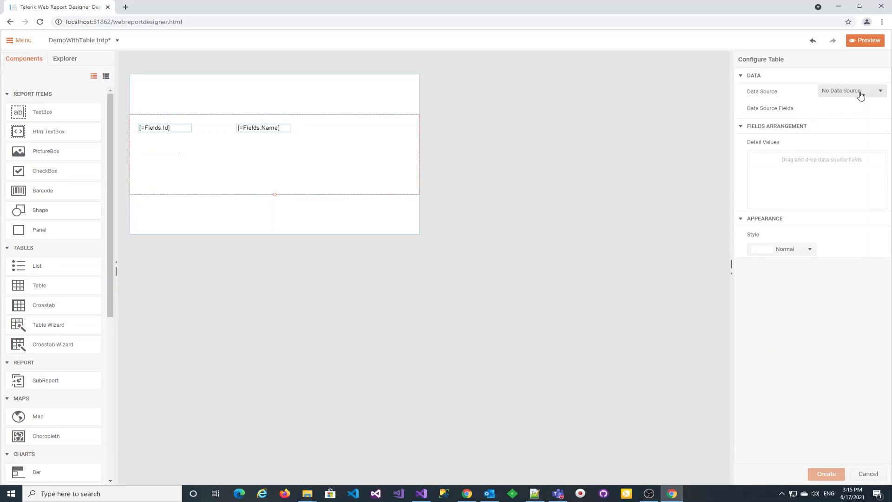
{"action": "left_click", "coordinate": [536, 304]}
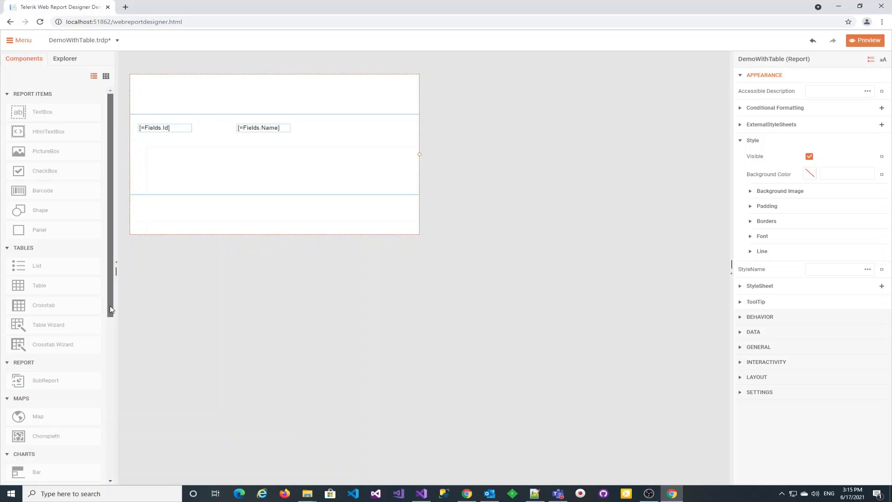
{"action": "left_click_drag", "start_coordinate": [110, 305], "coordinate": [114, 478]}
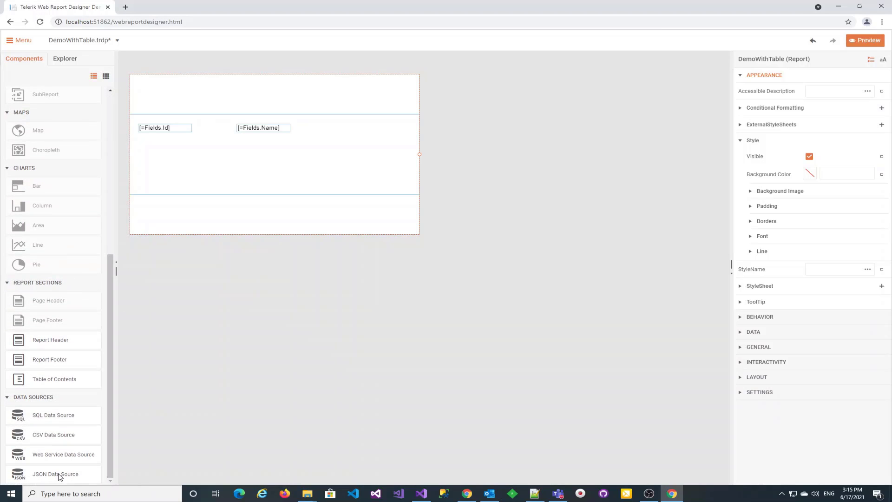
{"action": "left_click", "coordinate": [60, 476]}
- Paste two inline records of RequestId, TotalPrice and Category and finish jsonDataSource2
{"action": "left_click", "coordinate": [278, 251]}
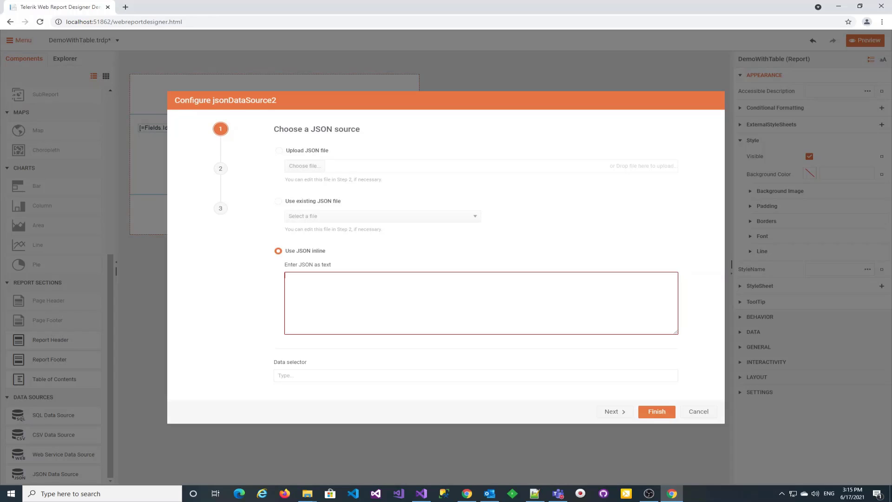
{"action": "left_click", "coordinate": [436, 319]}
{"action": "type", "text": "[{ \"RequestId\" : 7, \"TotalPrice\" : 234.56, \"Category\" : \"Specific\" },{ \"RequestId\" : 4, \"TotalPrice\" : 48.02, \"Category\" : \"Normal\" }]"}
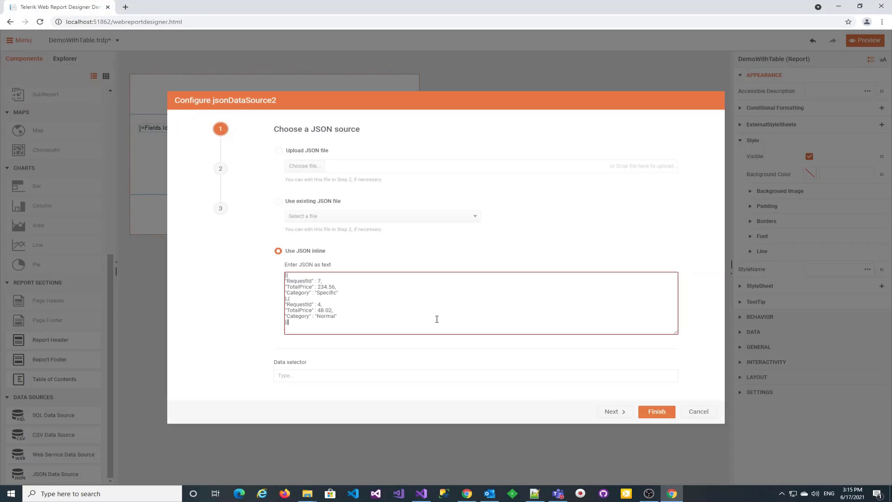
{"action": "left_click", "coordinate": [611, 411]}
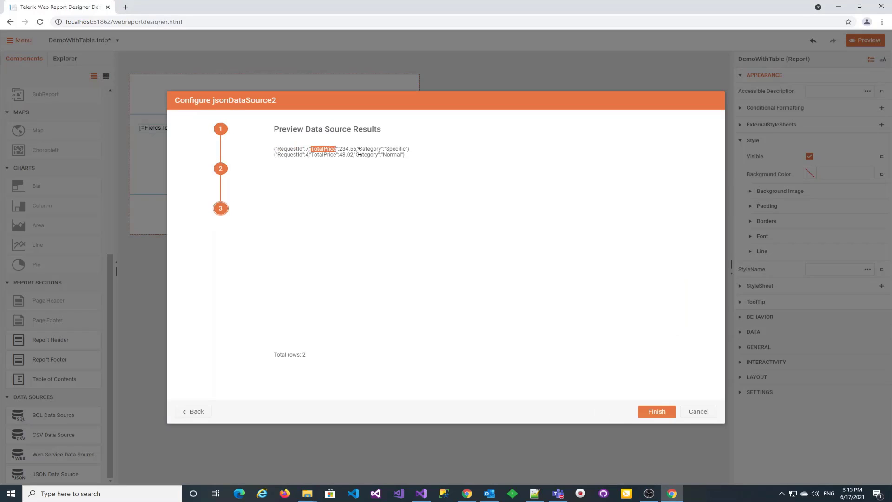
{"action": "left_click", "coordinate": [656, 411]}
{"action": "left_click", "coordinate": [193, 169]}
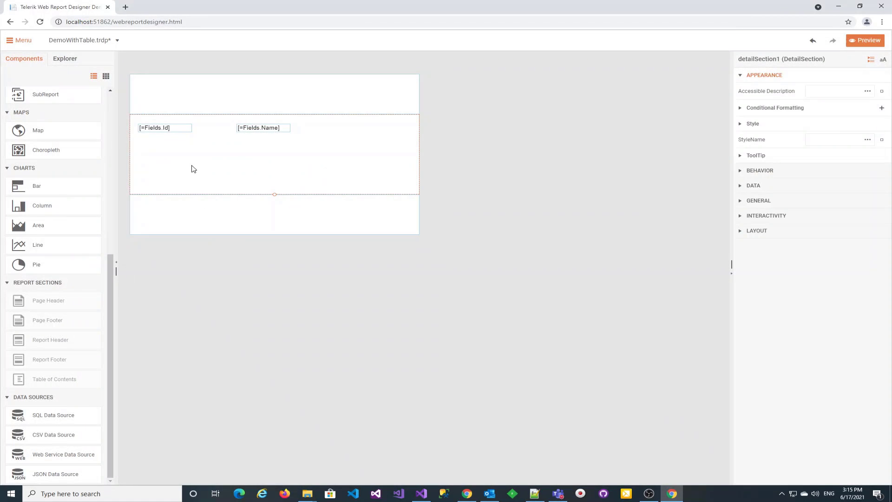
- Place a Table Wizard table using jsonDataSource2 with RequestId and TotalPrice as detail columns
{"action": "left_click_drag", "start_coordinate": [109, 291], "coordinate": [112, 141]}
{"action": "left_click_drag", "start_coordinate": [53, 293], "coordinate": [203, 162]}
{"action": "left_click", "coordinate": [856, 96]}
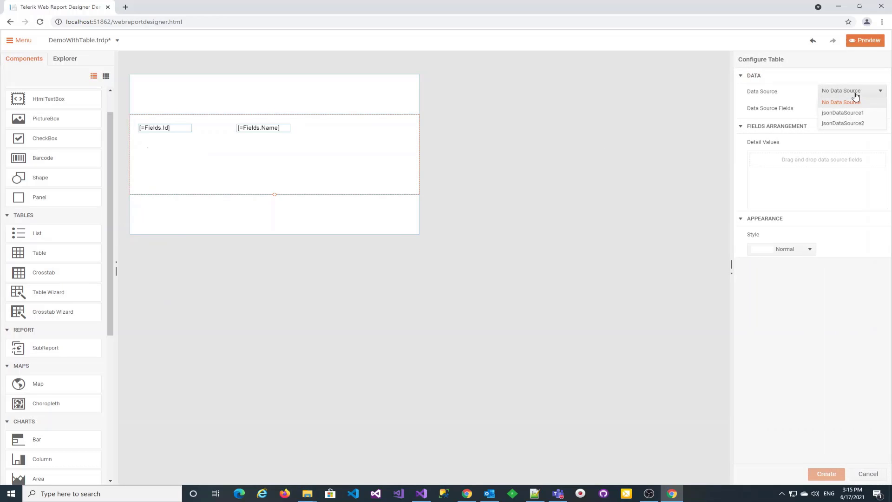
{"action": "left_click", "coordinate": [849, 125]}
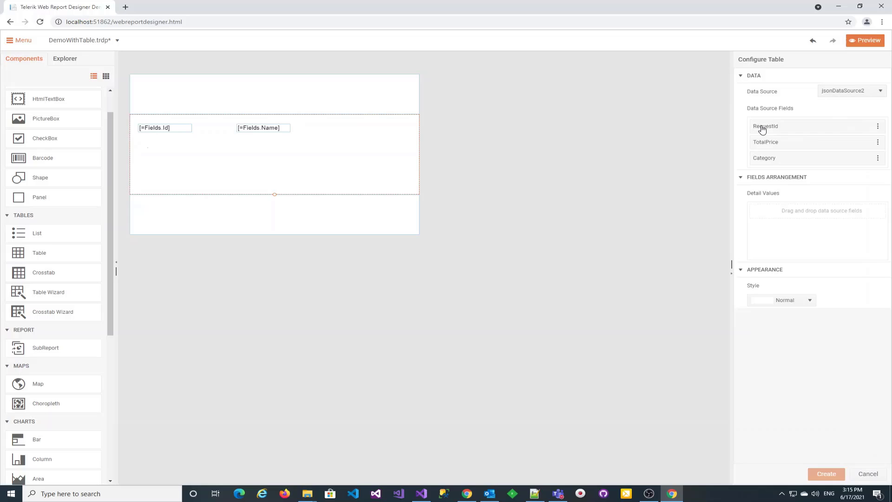
{"action": "left_click_drag", "start_coordinate": [762, 124], "coordinate": [776, 221]}
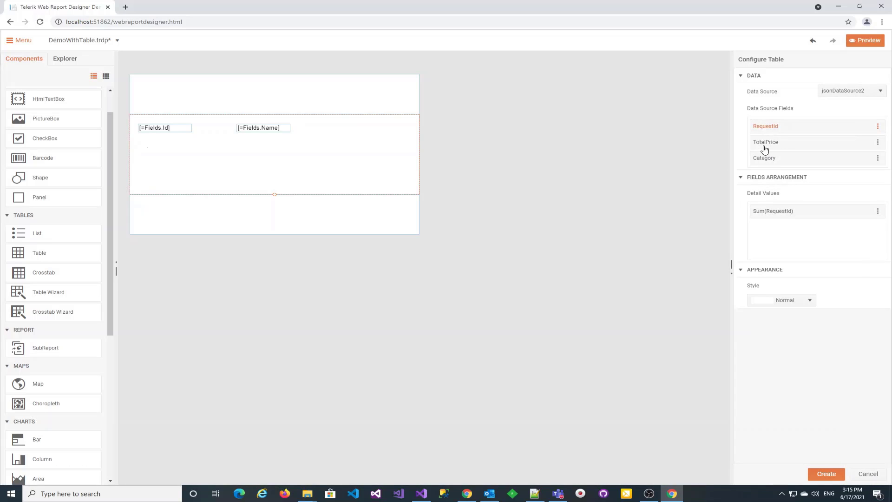
{"action": "left_click_drag", "start_coordinate": [764, 142], "coordinate": [782, 238]}
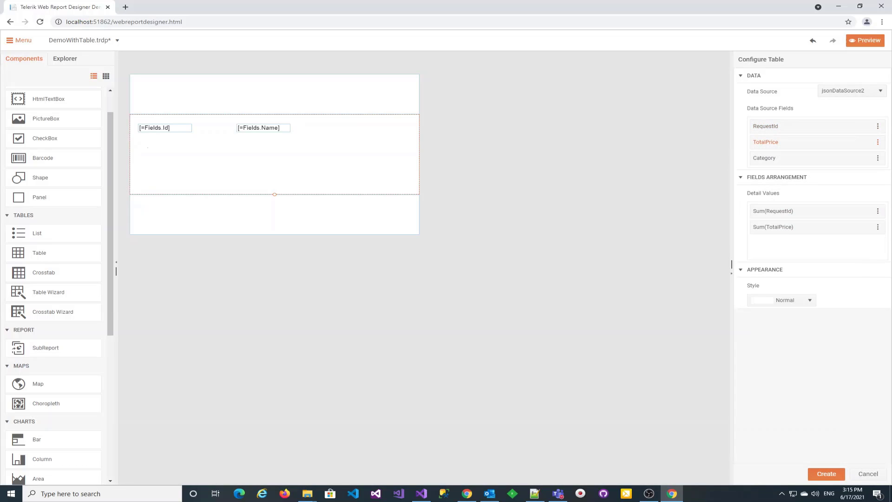
- Remove the Sum aggregates, apply the BlueOpal style, create the table and align it under Id
{"action": "left_click", "coordinate": [877, 212]}
{"action": "left_click", "coordinate": [776, 227]}
{"action": "left_click", "coordinate": [877, 228]}
{"action": "left_click", "coordinate": [765, 243]}
{"action": "left_click", "coordinate": [805, 301]}
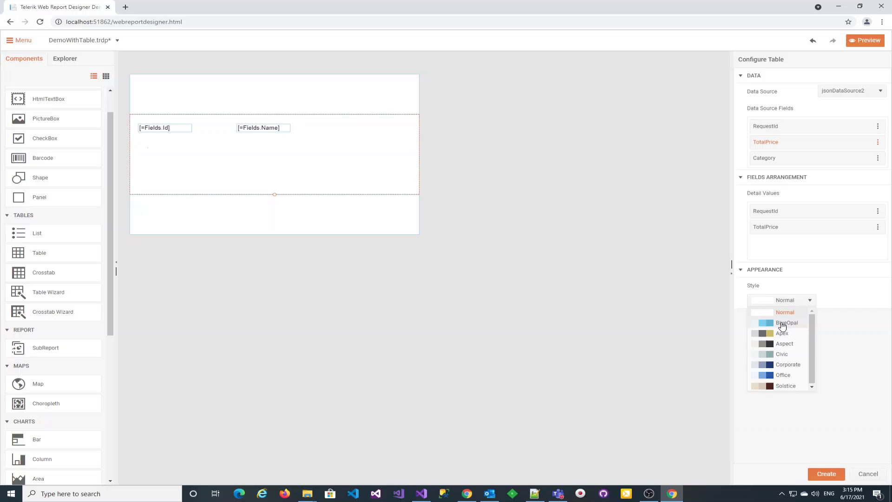
{"action": "left_click", "coordinate": [777, 321]}
{"action": "left_click", "coordinate": [826, 472]}
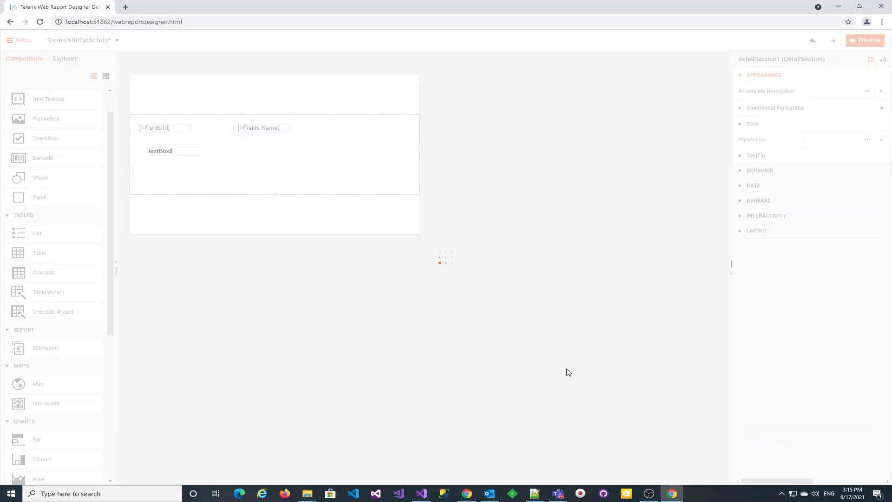
{"action": "left_click_drag", "start_coordinate": [168, 154], "coordinate": [162, 154]}
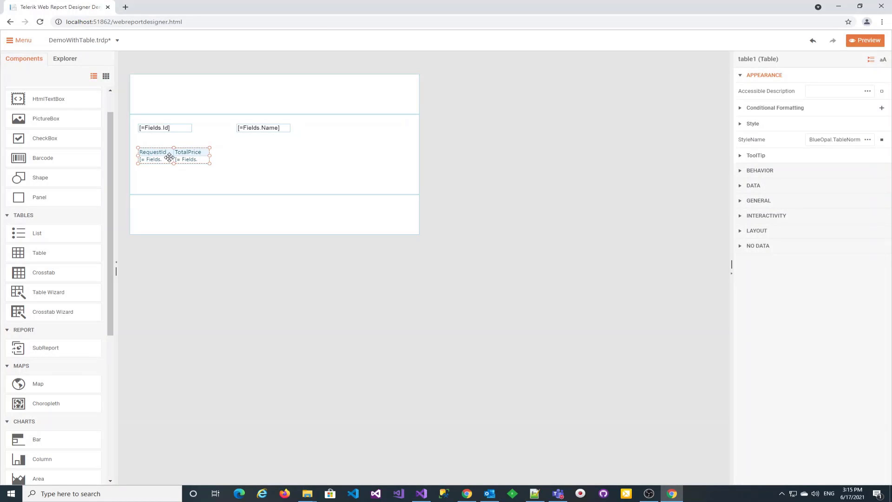
{"action": "left_click", "coordinate": [869, 43]}
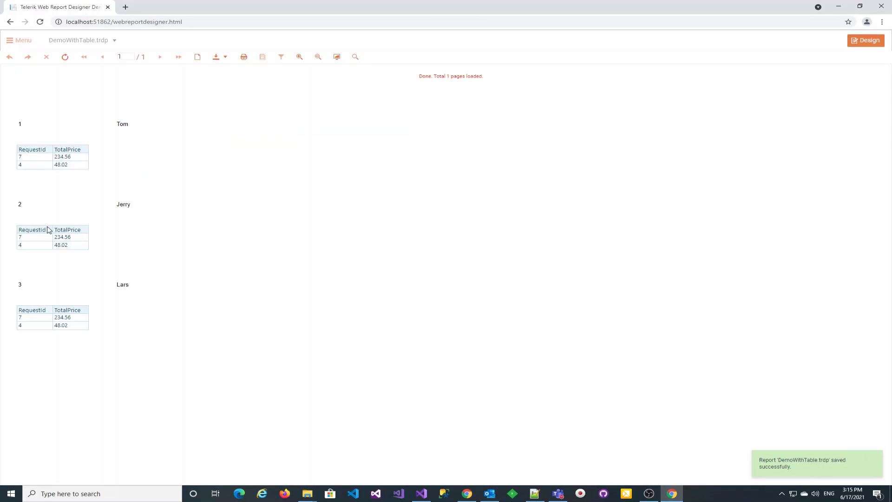
{"action": "left_click", "coordinate": [871, 40]}
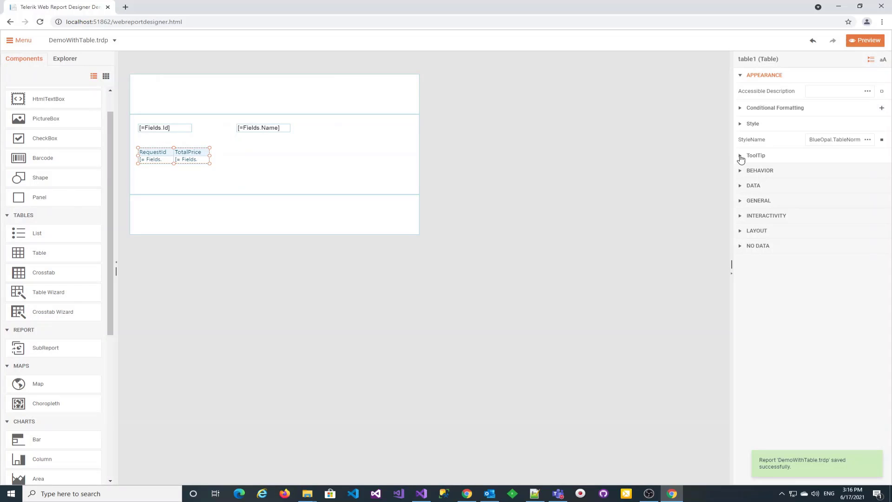
- Add a table binding of DataSource to =Fields.Data
{"action": "left_click", "coordinate": [745, 185]}
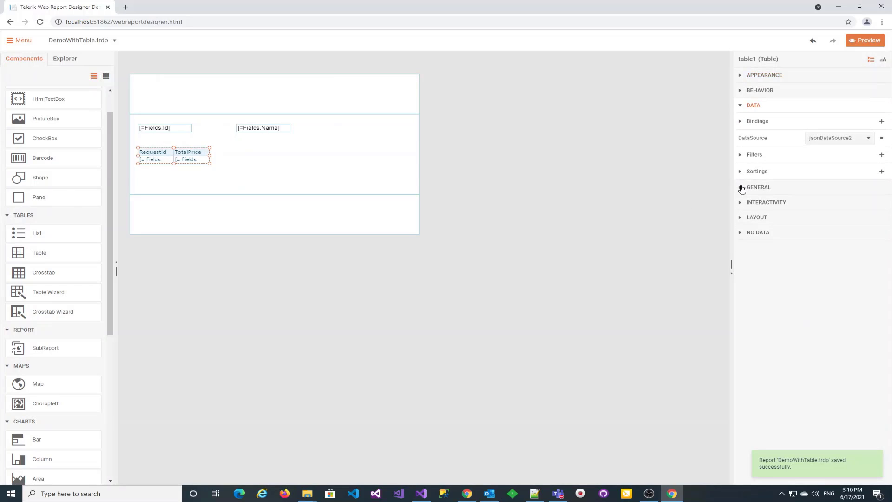
{"action": "left_click", "coordinate": [742, 122]}
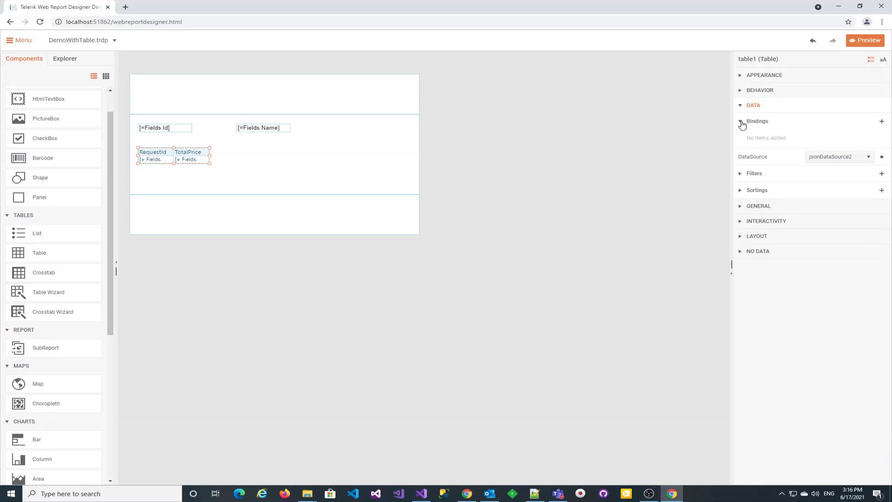
{"action": "left_click", "coordinate": [881, 124]}
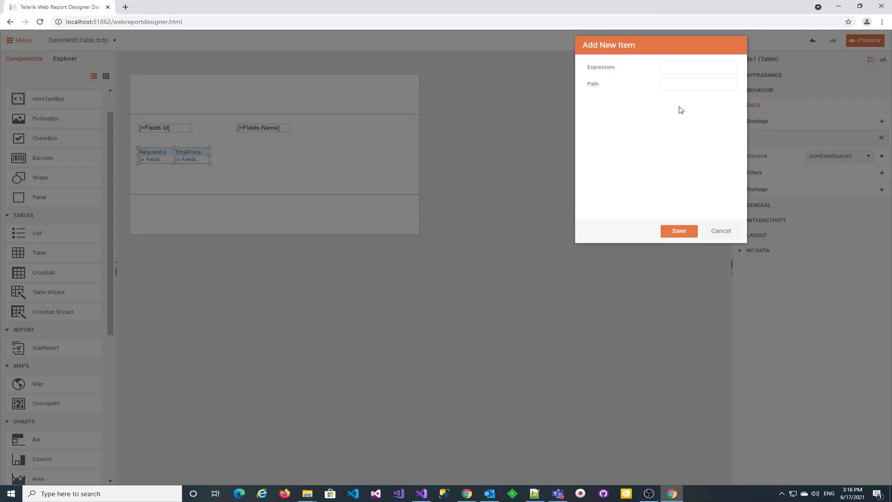
{"action": "left_click", "coordinate": [687, 84]}
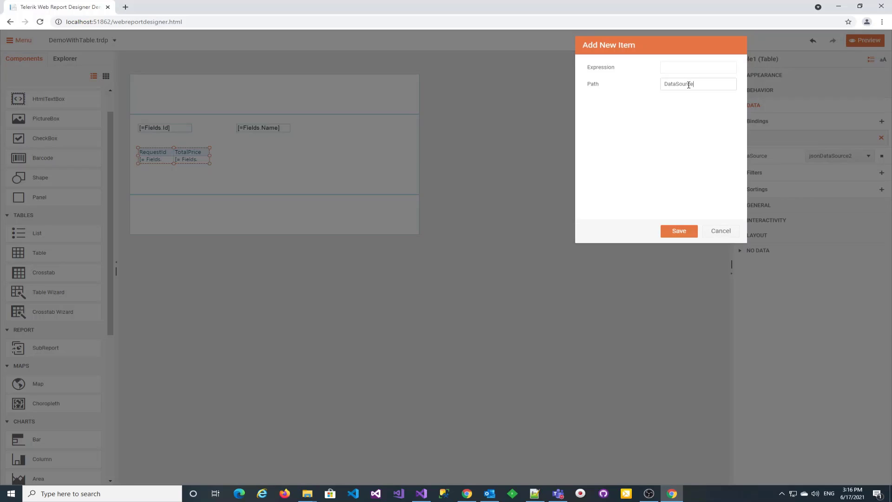
{"action": "left_click", "coordinate": [702, 67]}
{"action": "left_click", "coordinate": [684, 232]}
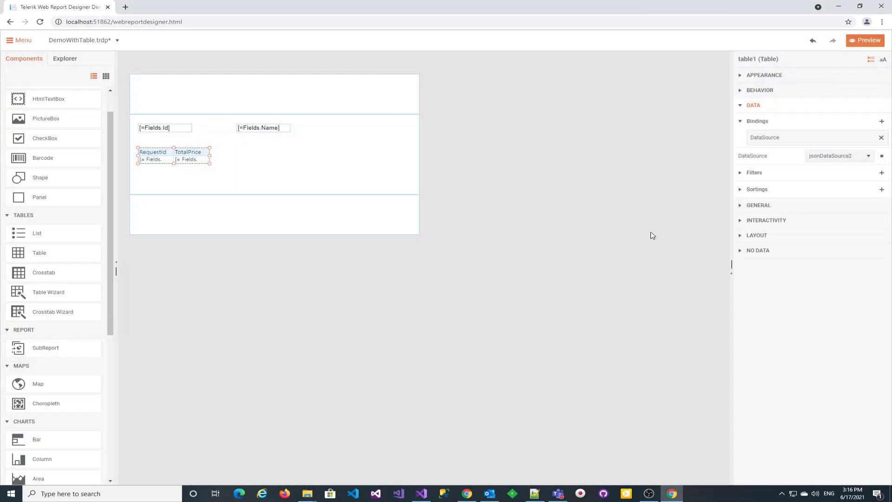
- Shorten the detail section to fit the table and check the per-person requests in Preview
{"action": "left_click", "coordinate": [279, 183]}
{"action": "left_click_drag", "start_coordinate": [274, 195], "coordinate": [276, 171]}
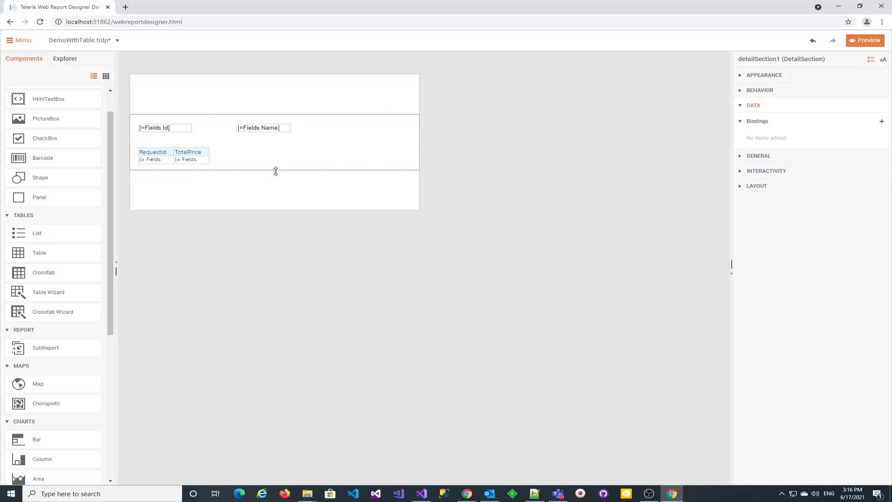
{"action": "left_click", "coordinate": [865, 41]}
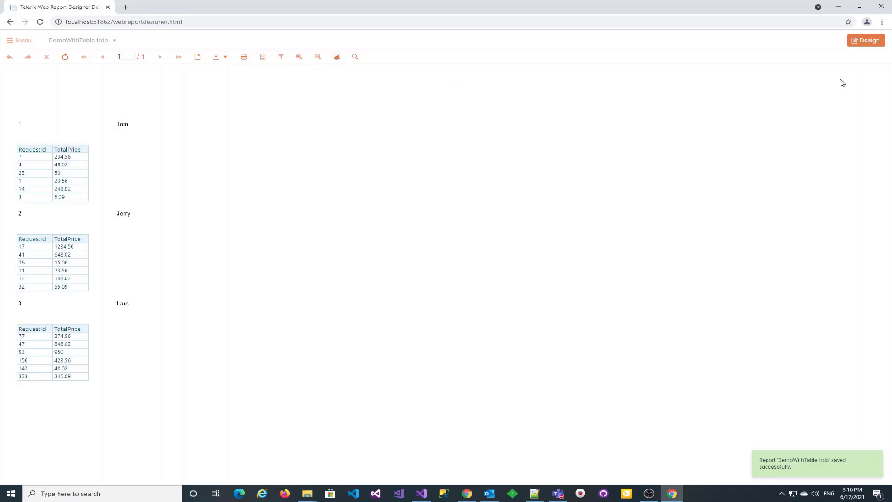
{"action": "left_click", "coordinate": [867, 41]}
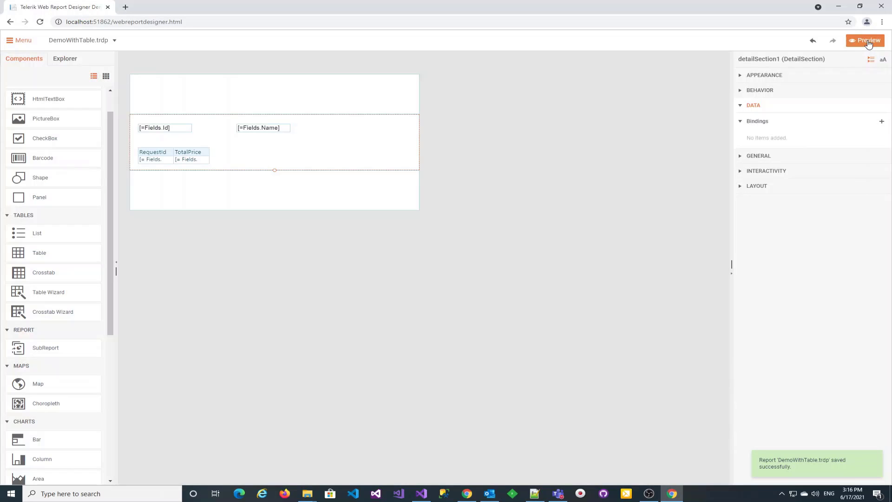
{"action": "left_click", "coordinate": [235, 95]}
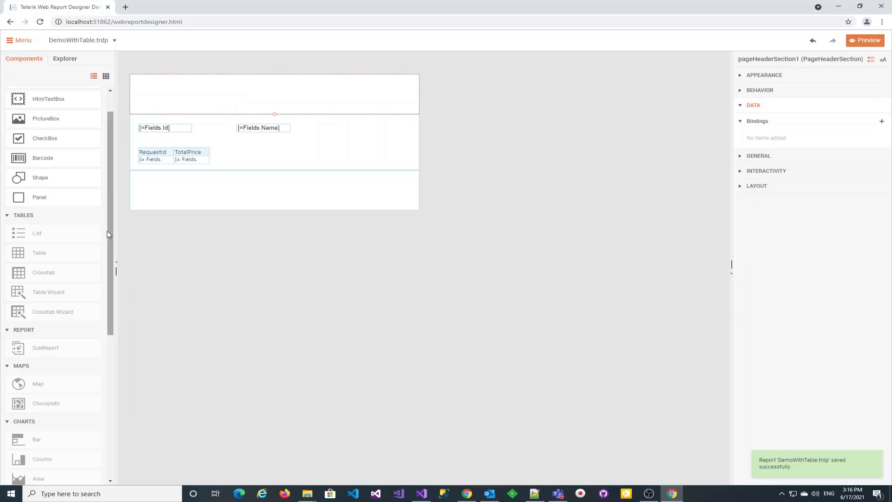
- Place and size a picture box in the page header and set its value type to EmbeddedImage
{"action": "left_click_drag", "start_coordinate": [41, 119], "coordinate": [345, 95]}
{"action": "left_click_drag", "start_coordinate": [257, 90], "coordinate": [247, 88]}
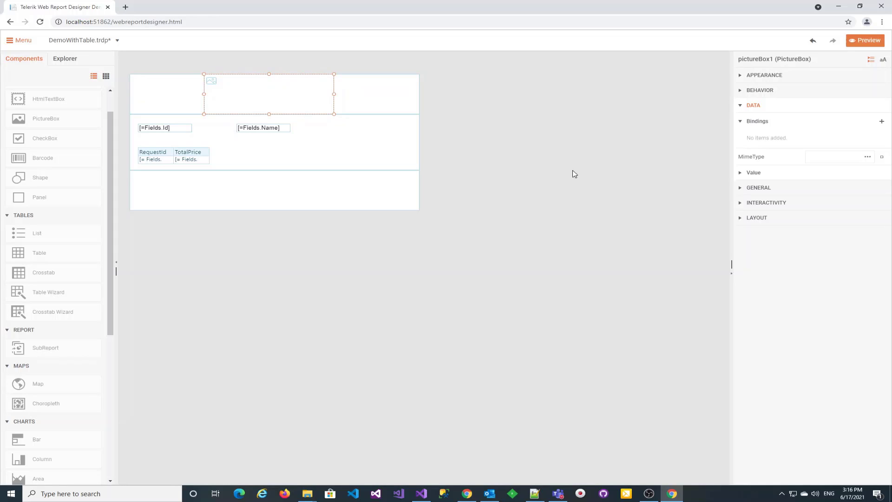
{"action": "left_click", "coordinate": [740, 175]}
{"action": "left_click", "coordinate": [864, 189]}
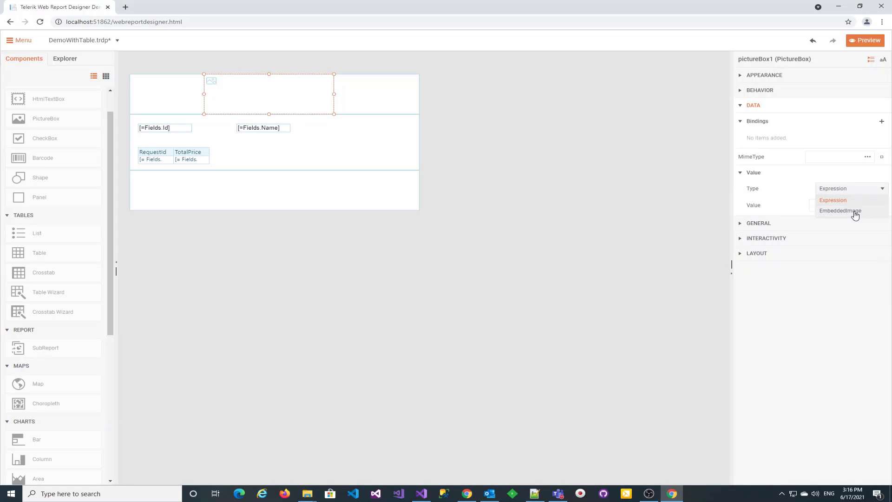
{"action": "left_click", "coordinate": [855, 213]}
- Embed Telerik_Logo.png as the picture box's image
{"action": "left_click", "coordinate": [821, 223]}
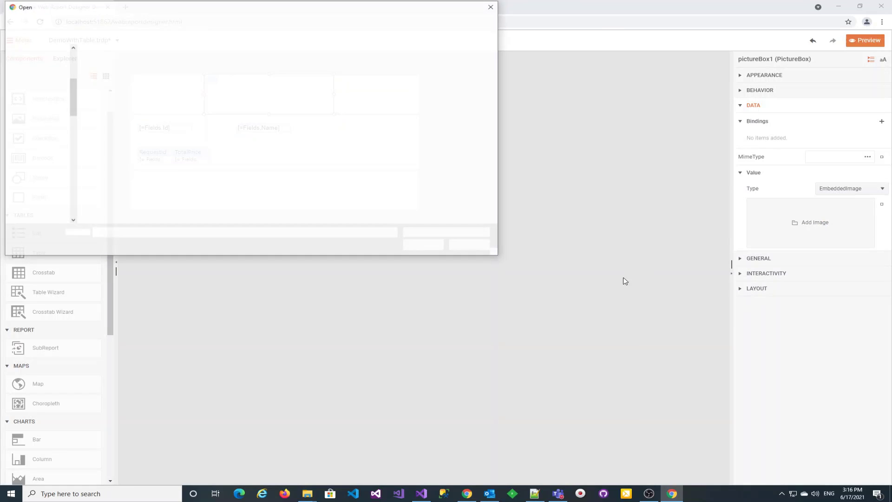
{"action": "left_click_drag", "start_coordinate": [496, 86], "coordinate": [494, 189]}
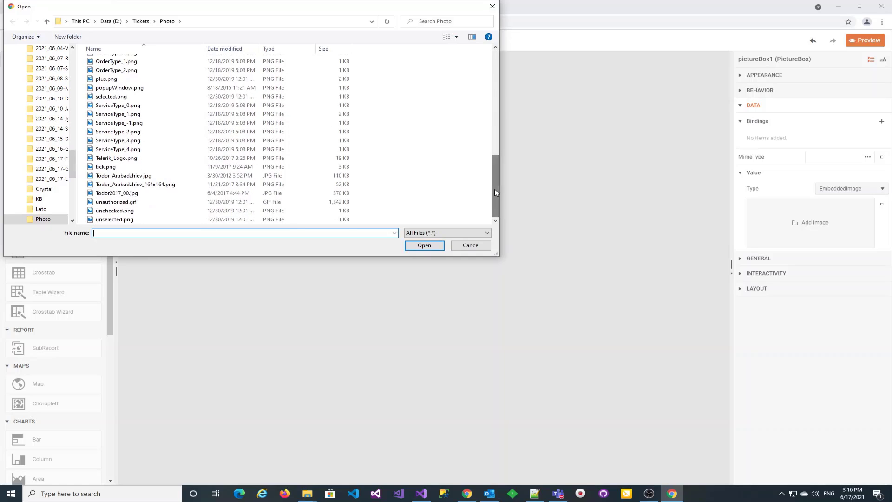
{"action": "double_click", "coordinate": [117, 159]}
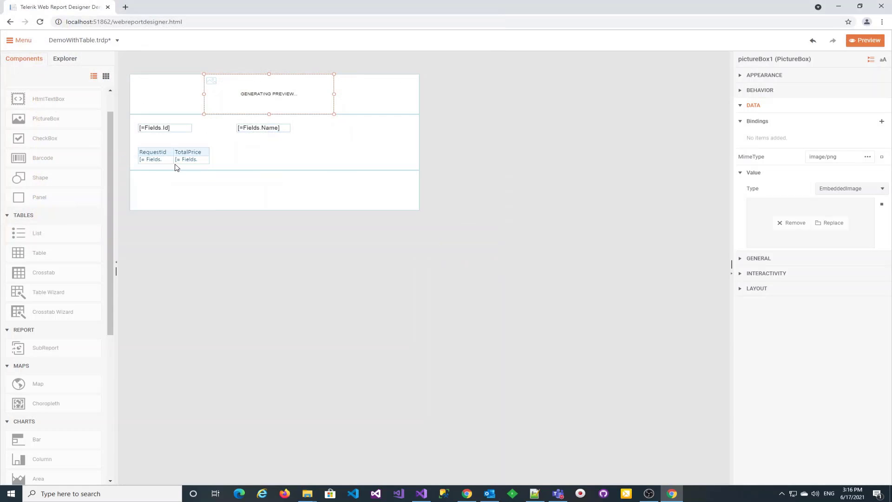
{"action": "left_click", "coordinate": [215, 195]}
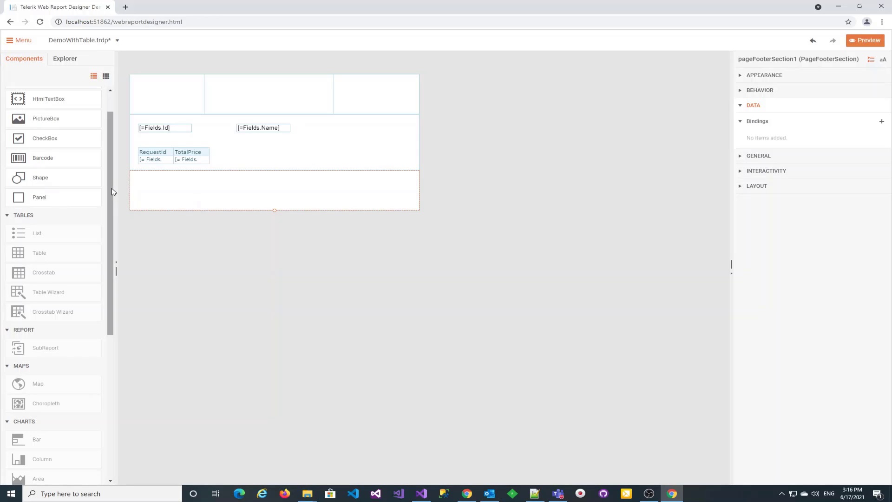
- Place a new text box, textBox7, in the page footer
{"action": "scroll", "coordinate": [111, 192], "scroll_direction": "up", "scroll_amount": 1}
{"action": "left_click_drag", "start_coordinate": [41, 112], "coordinate": [402, 199]}
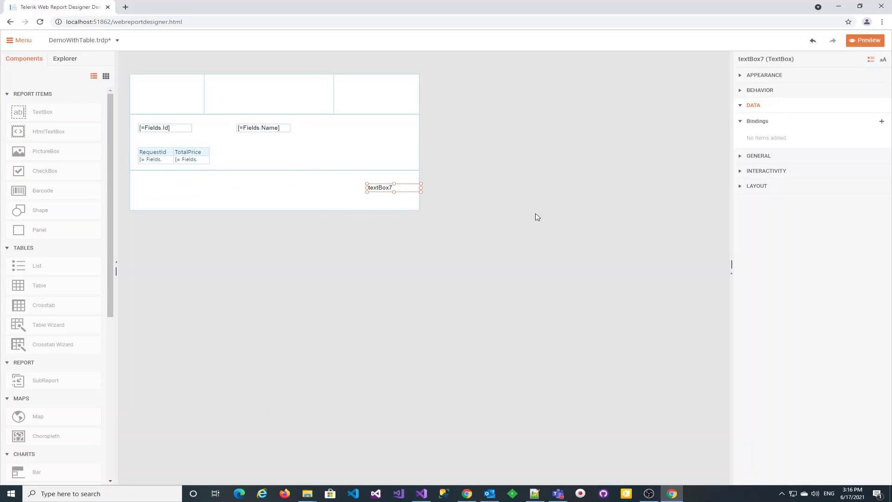
{"action": "left_click", "coordinate": [741, 76]}
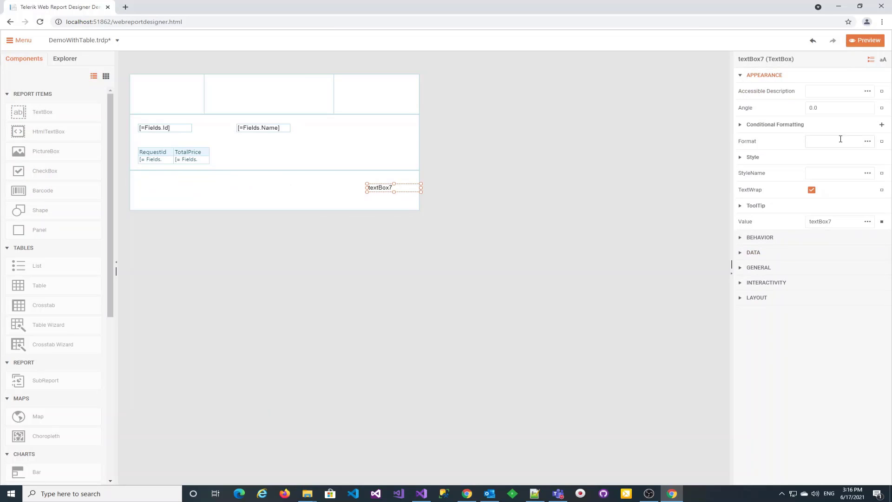
{"action": "left_click", "coordinate": [867, 221]}
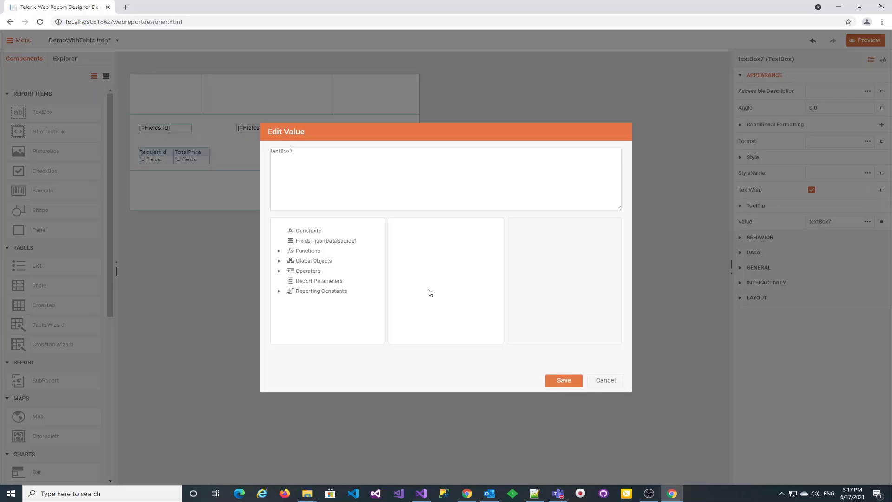
- Set textBox7's value to '{PageNumber} of {PageCount}' using the Page functions
{"action": "double_click", "coordinate": [288, 150]}
{"action": "type", "text": "{"}
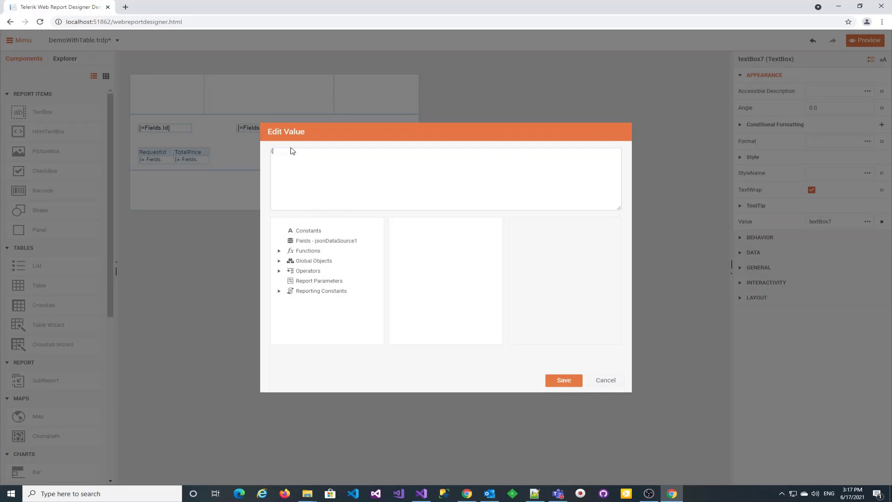
{"action": "left_click", "coordinate": [279, 251]}
{"action": "left_click", "coordinate": [304, 316]}
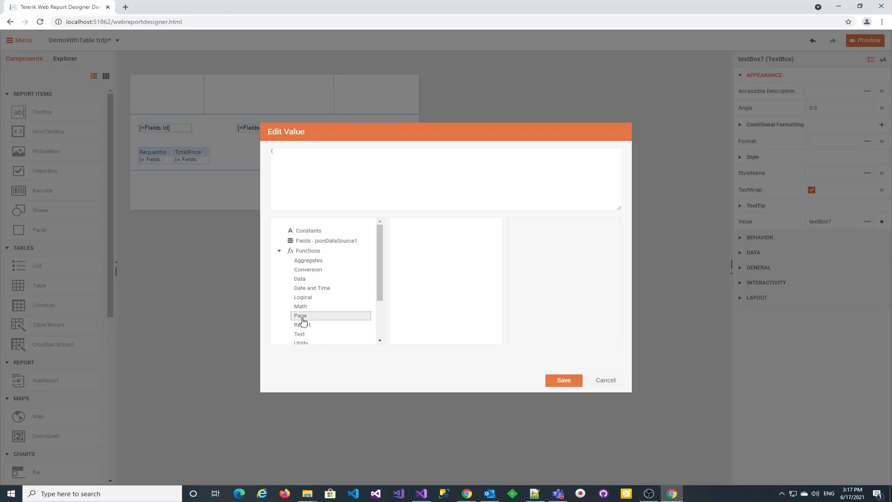
{"action": "double_click", "coordinate": [416, 236]}
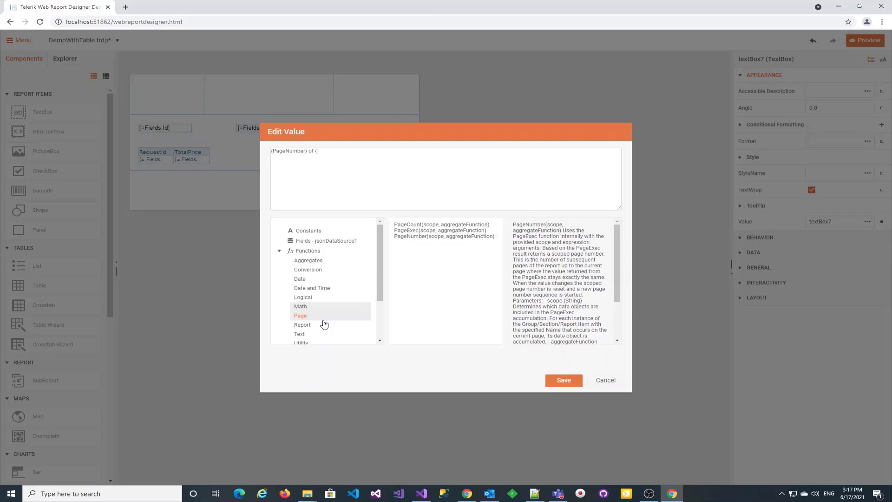
{"action": "double_click", "coordinate": [416, 224]}
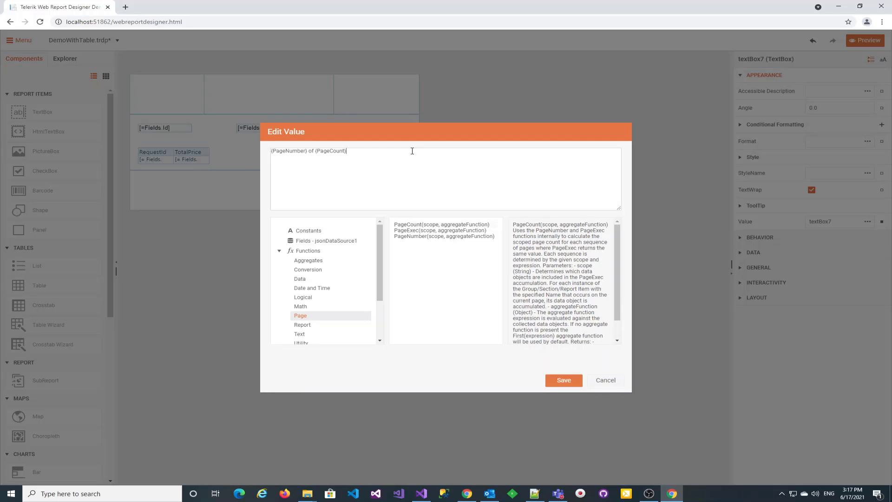
{"action": "left_click", "coordinate": [562, 381]}
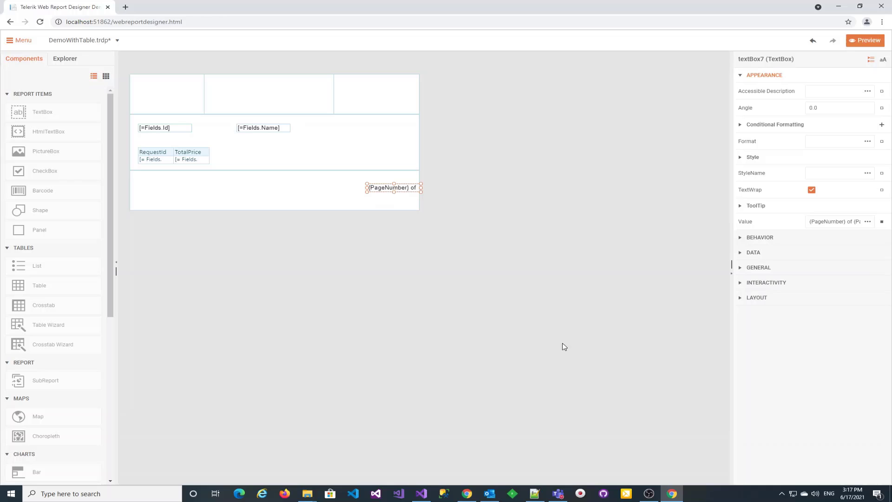
{"action": "left_click", "coordinate": [278, 100]}
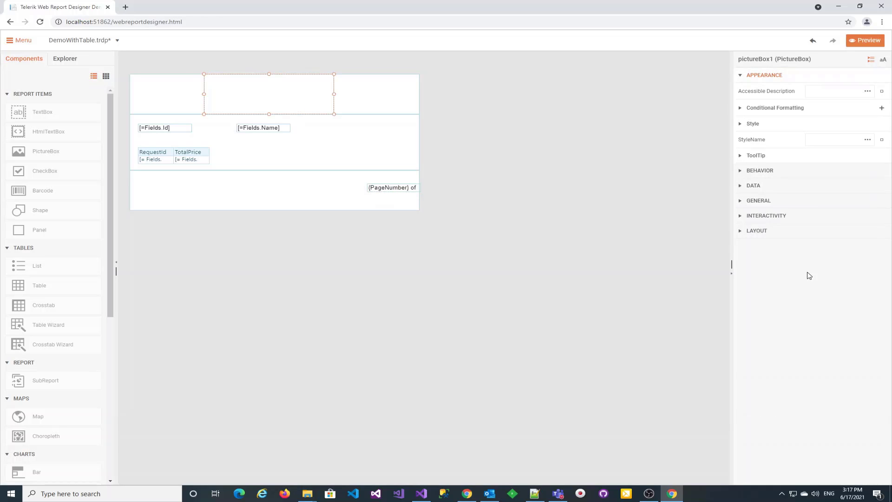
- Set pictureBox1's sizing to ScaleProportional and preview the rendered report
{"action": "left_click", "coordinate": [740, 231]}
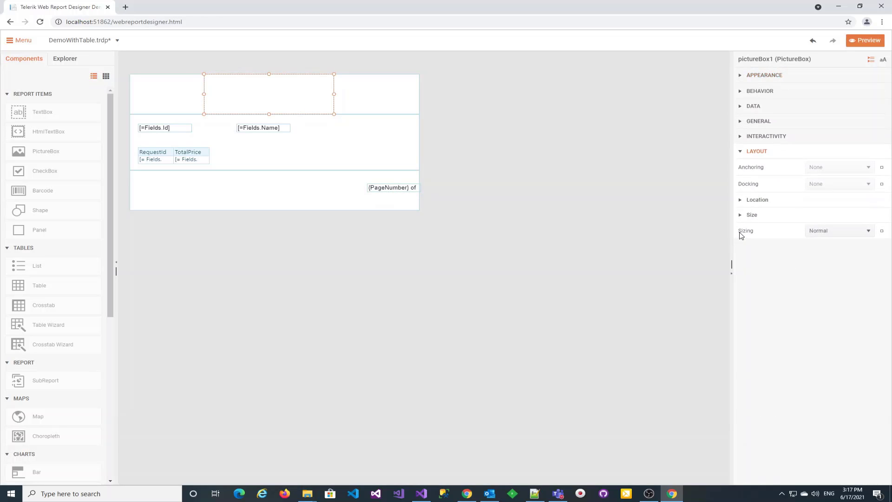
{"action": "left_click", "coordinate": [847, 233]}
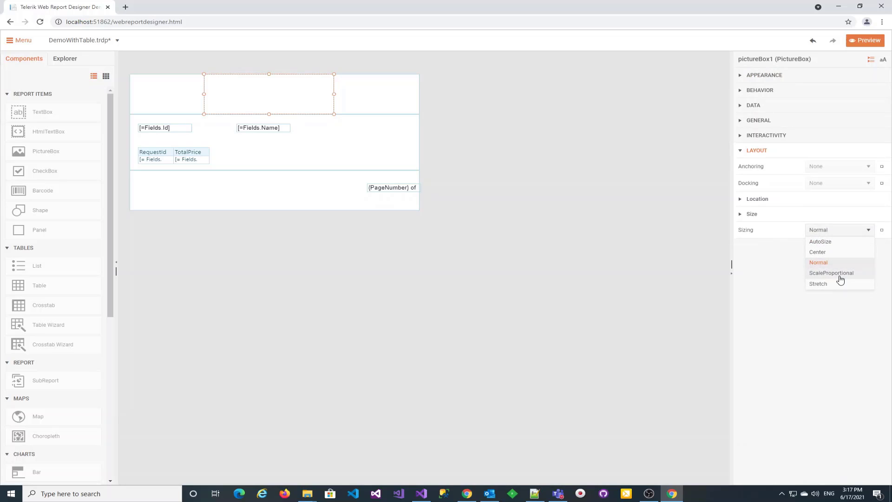
{"action": "left_click", "coordinate": [835, 275]}
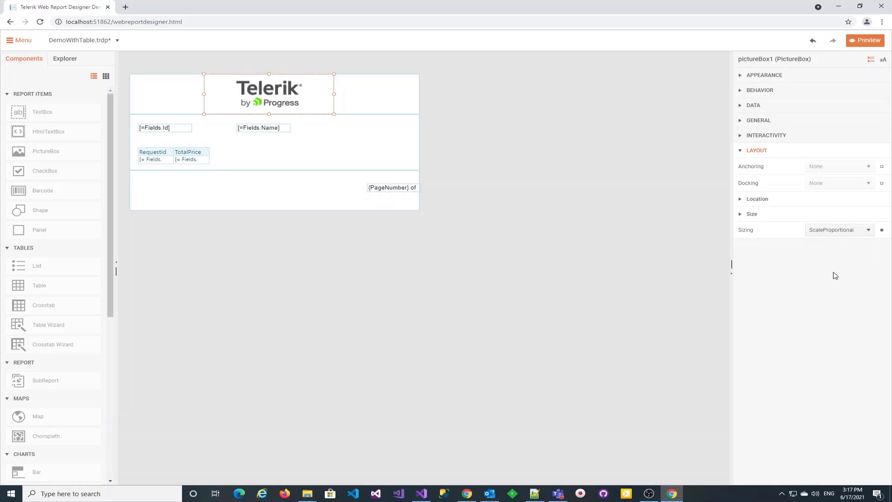
{"action": "left_click", "coordinate": [866, 41]}
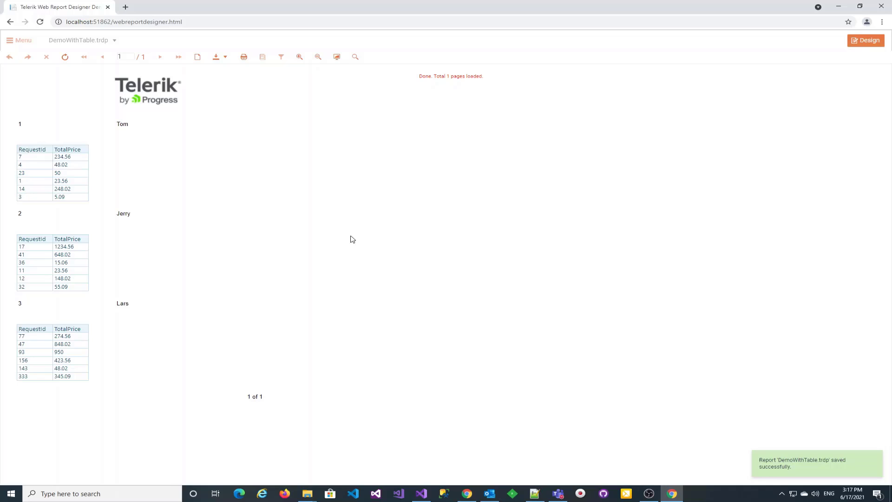
{"action": "left_click", "coordinate": [866, 41]}
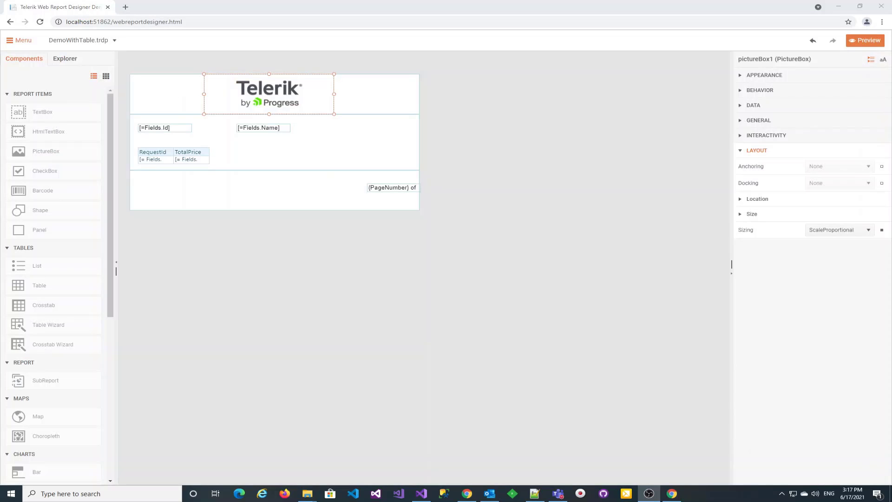
- Select the table's data cell textBox5 from the item tree and begin a new row group
{"action": "left_click", "coordinate": [165, 153]}
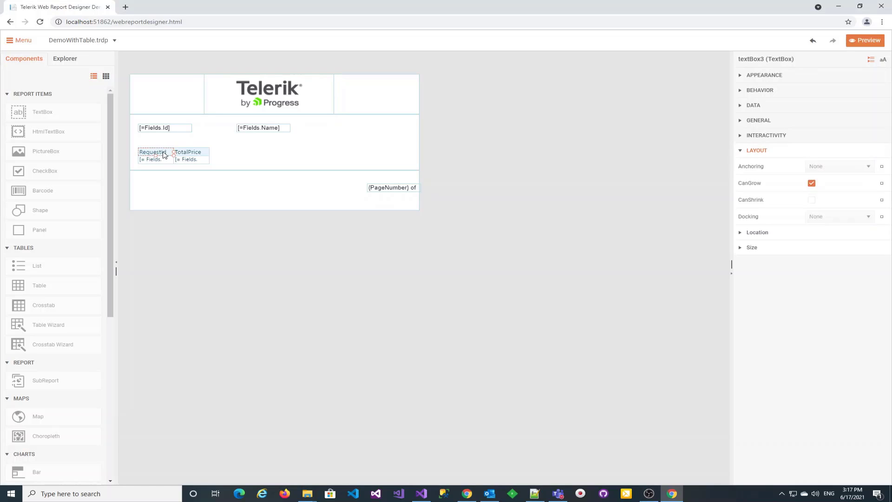
{"action": "left_click", "coordinate": [164, 155]}
{"action": "left_click_drag", "start_coordinate": [110, 193], "coordinate": [108, 377]}
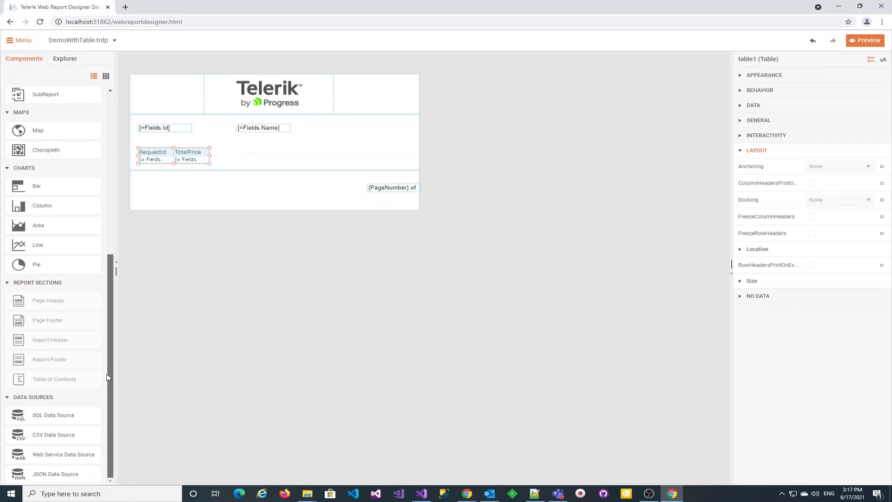
{"action": "left_click", "coordinate": [68, 60]}
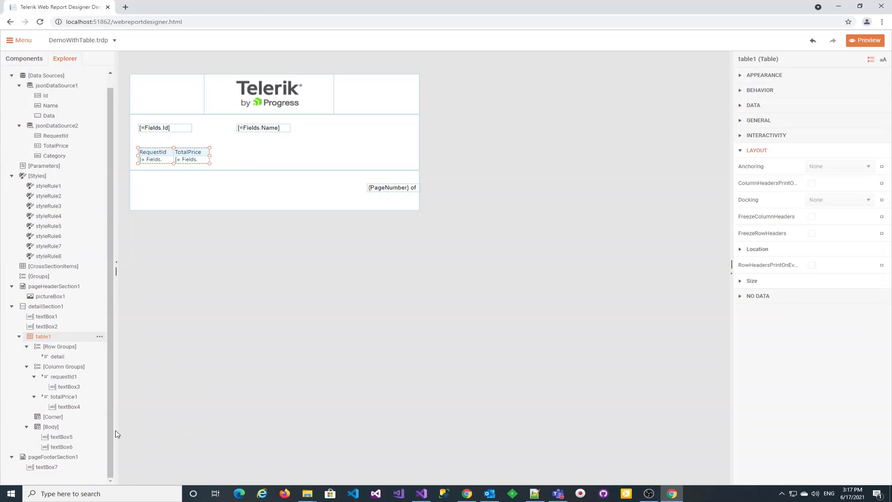
{"action": "left_click", "coordinate": [57, 440]}
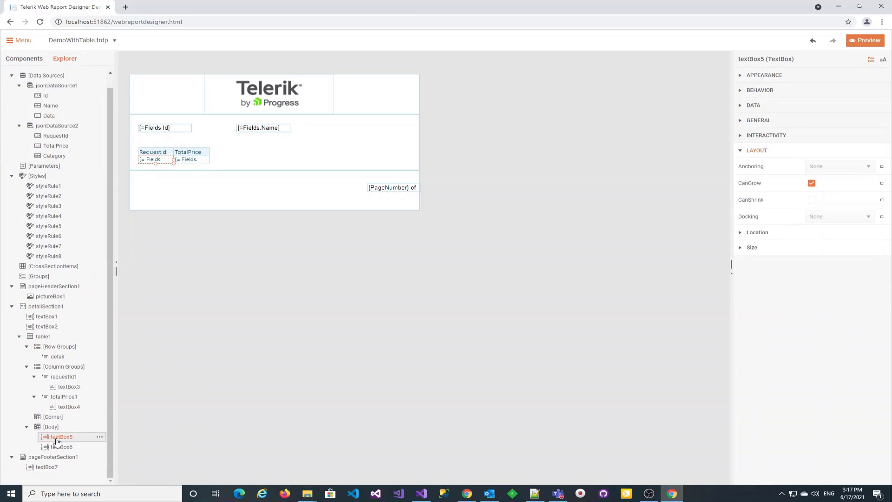
{"action": "left_click", "coordinate": [100, 438]}
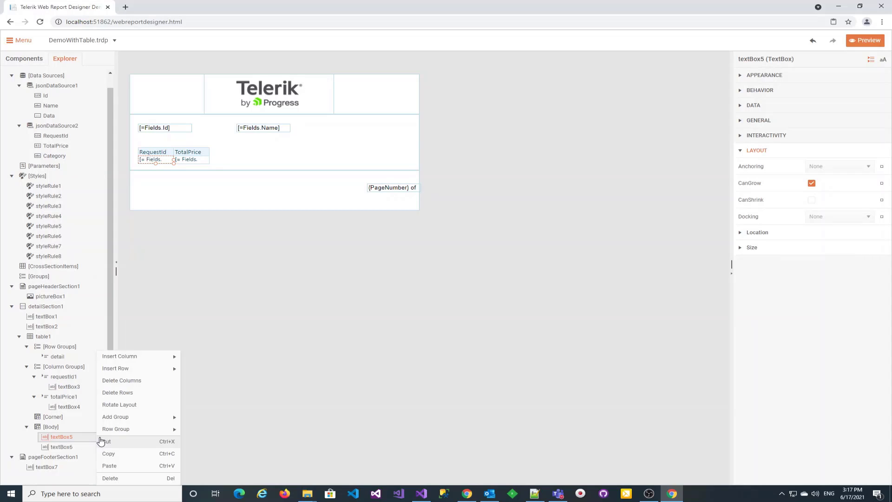
{"action": "mouse_move", "coordinate": [119, 417]}
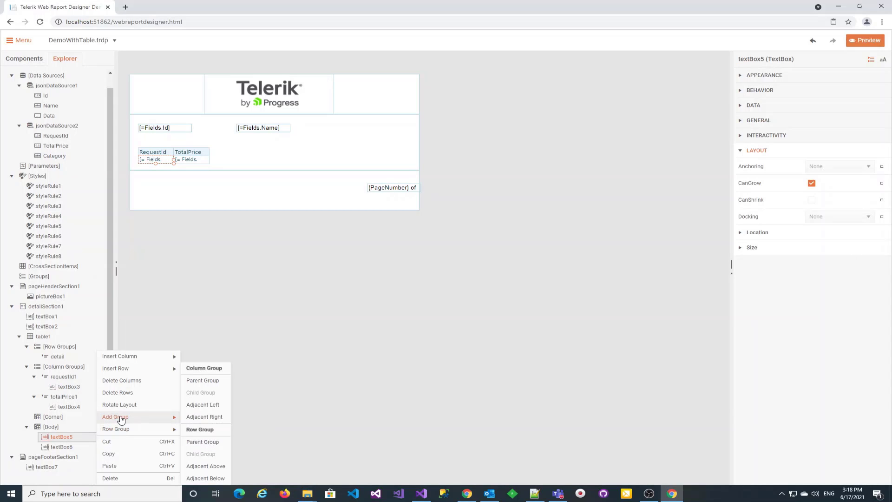
{"action": "left_click", "coordinate": [203, 442]}
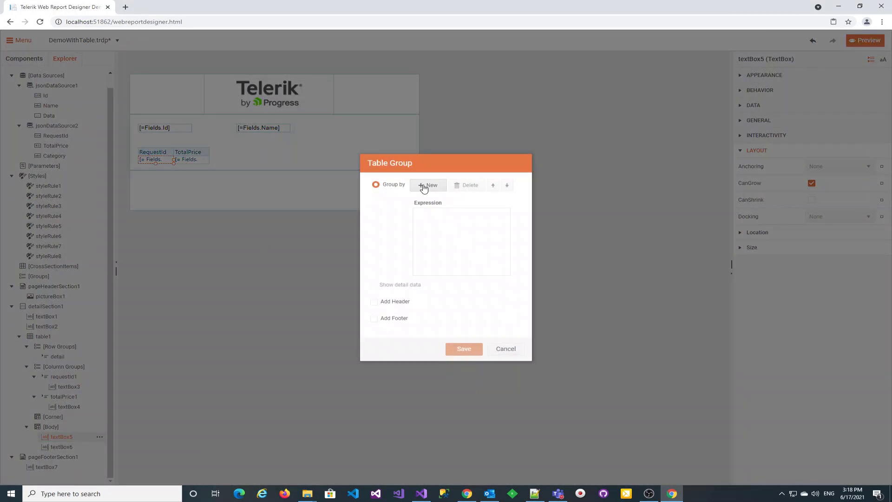
- Create a row group with a footer row, grouped by =Fields.Category
{"action": "left_click", "coordinate": [373, 319]}
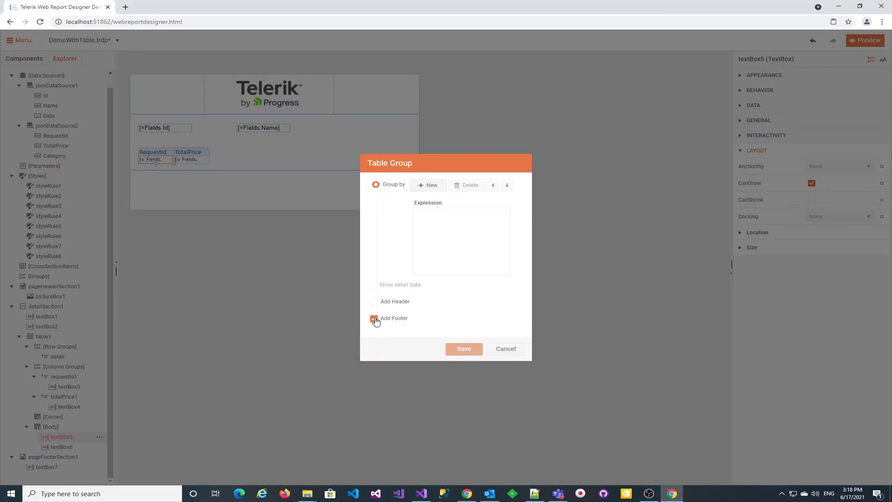
{"action": "left_click", "coordinate": [420, 189]}
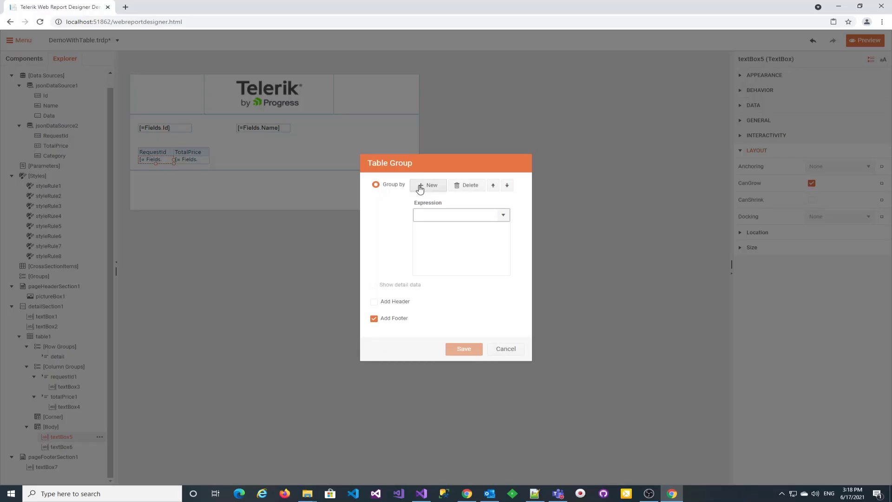
{"action": "left_click", "coordinate": [504, 216]}
{"action": "left_click", "coordinate": [467, 237]}
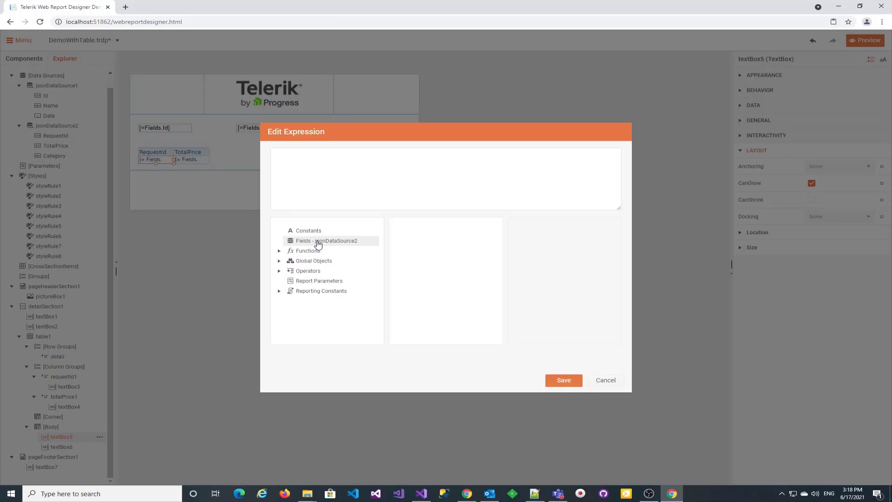
{"action": "left_click", "coordinate": [345, 240]}
{"action": "double_click", "coordinate": [423, 254]}
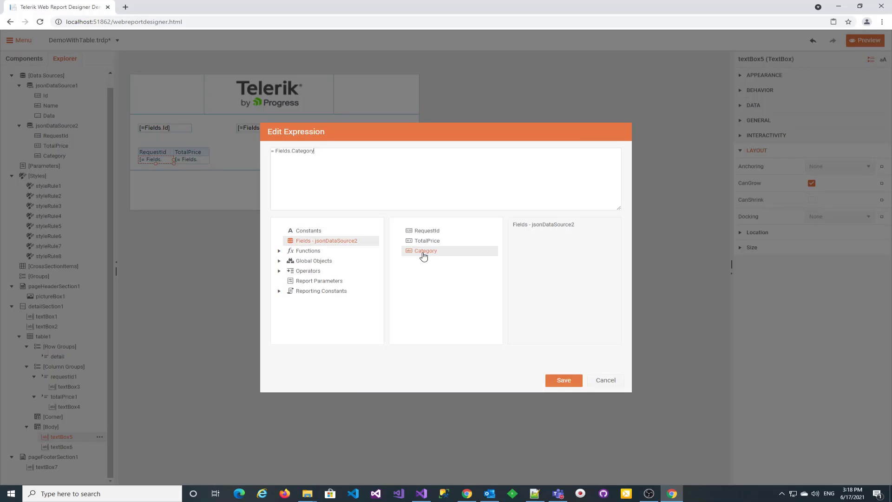
{"action": "left_click", "coordinate": [562, 380]}
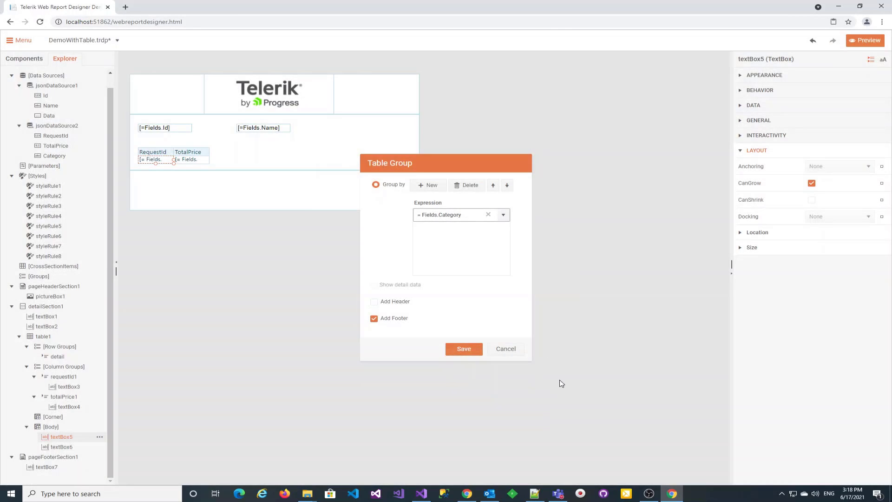
{"action": "left_click", "coordinate": [464, 351]}
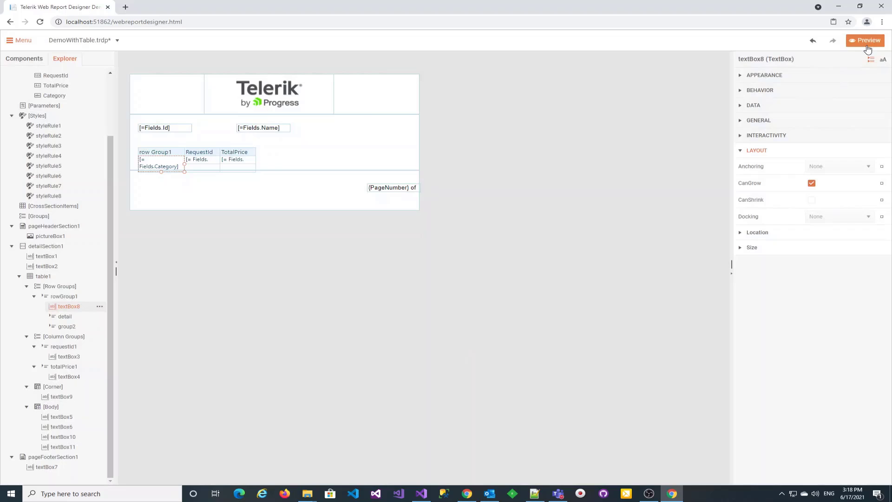
- Make the detail section 145 px tall and preview the Normal, Priority and Specific groups
{"action": "left_click", "coordinate": [271, 171]}
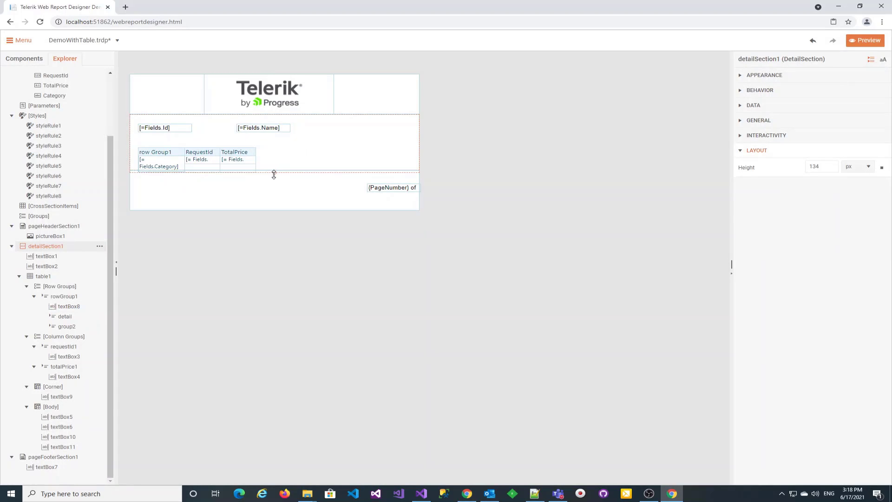
{"action": "left_click", "coordinate": [865, 40]}
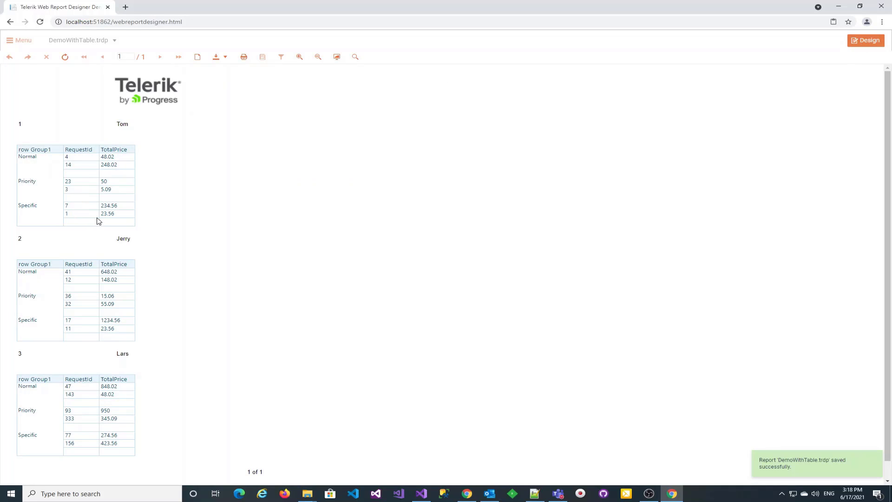
{"action": "left_click", "coordinate": [868, 43]}
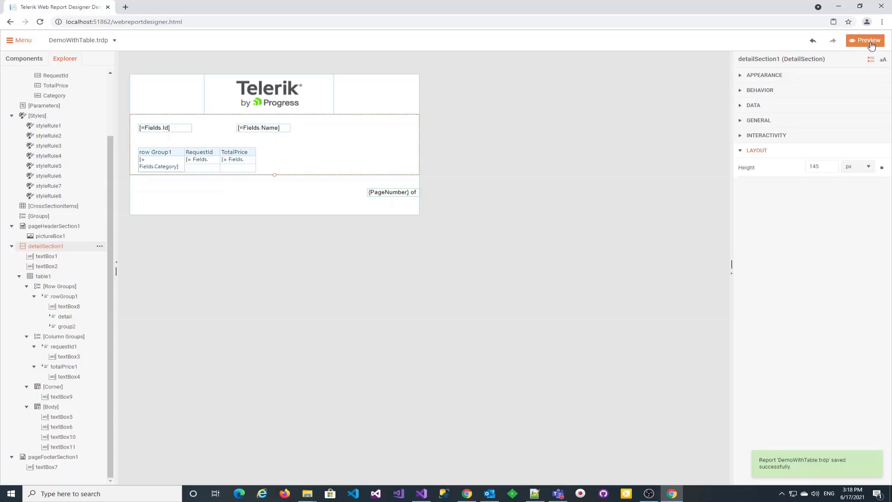
- Label the group footer cell under RequestId 'Total :'
{"action": "left_click", "coordinate": [202, 171]}
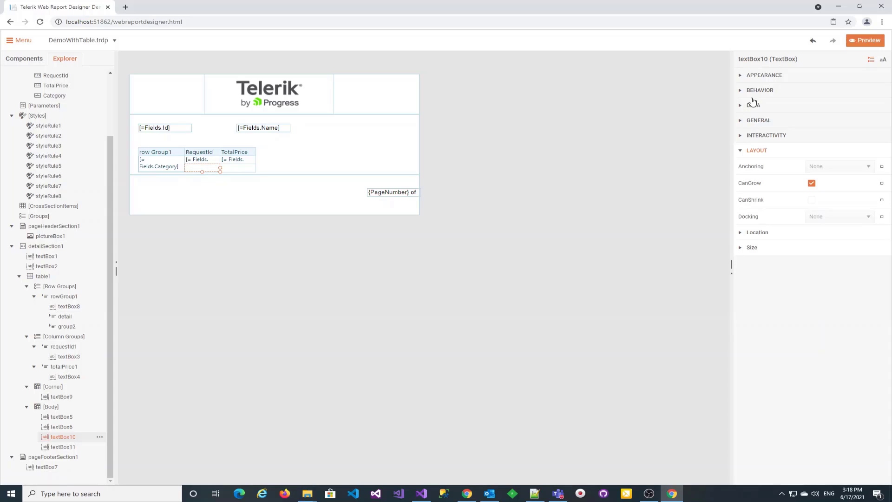
{"action": "left_click", "coordinate": [745, 75]}
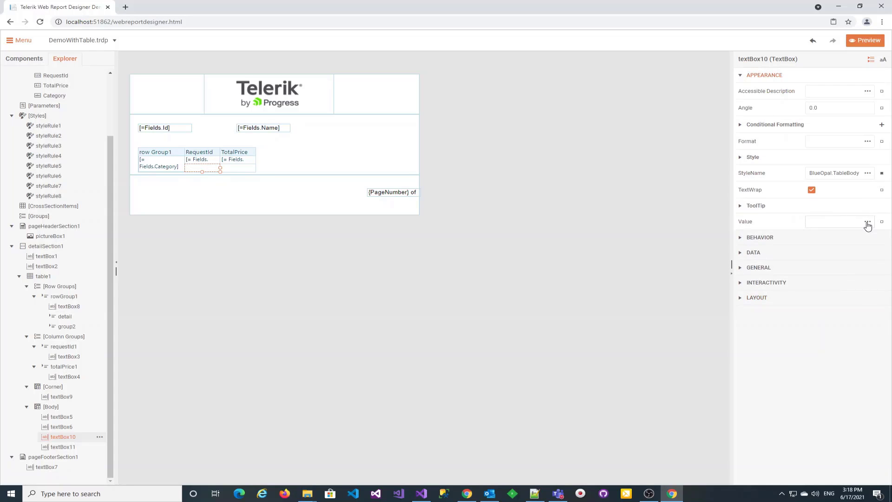
{"action": "left_click", "coordinate": [867, 222]}
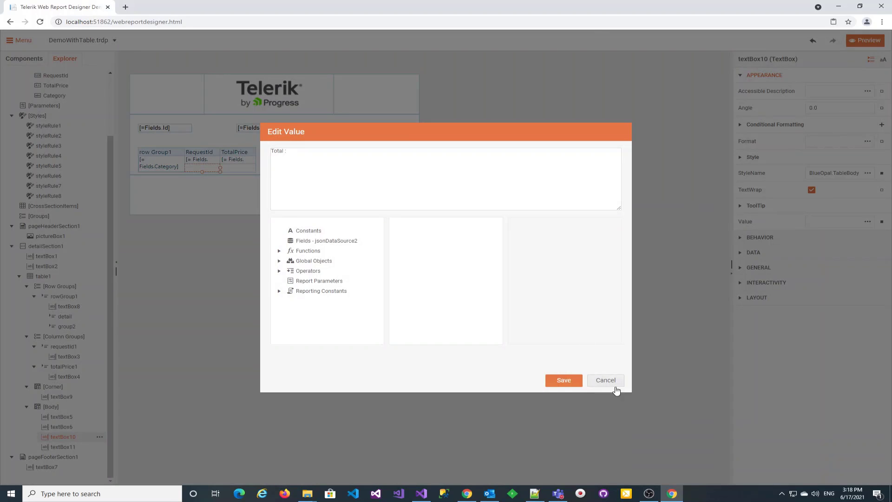
{"action": "left_click", "coordinate": [559, 383]}
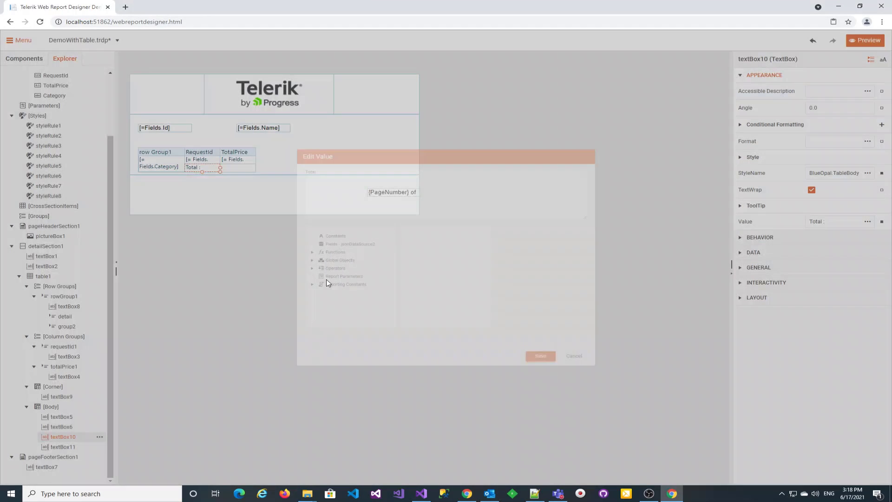
- Set the adjacent cell textBox11 to =Sum(Fields.TotalPrice)
{"action": "left_click", "coordinate": [236, 170]}
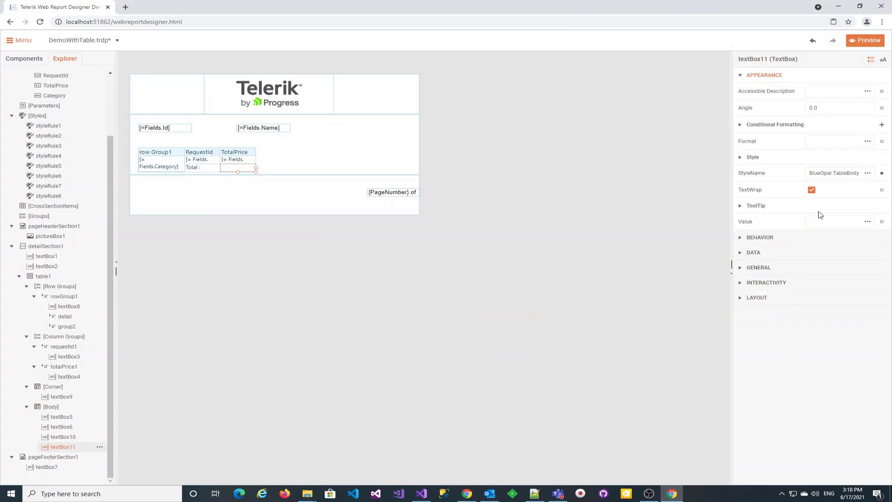
{"action": "left_click", "coordinate": [867, 223]}
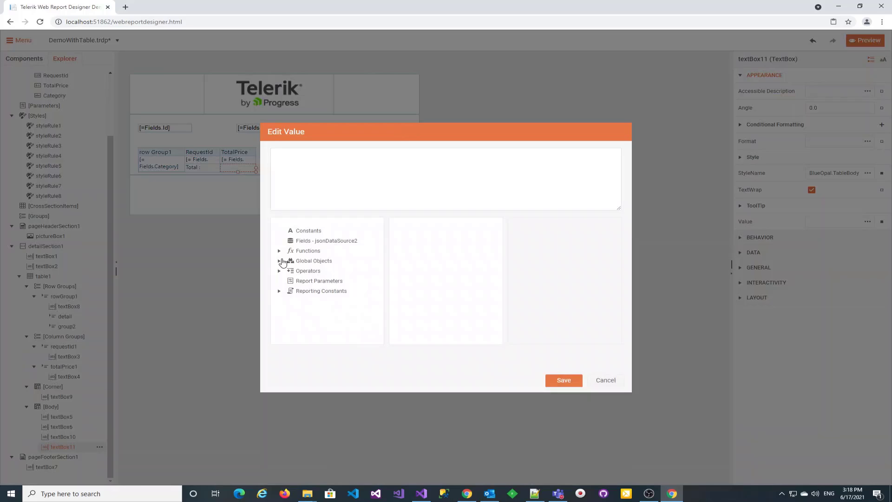
{"action": "left_click", "coordinate": [280, 252]}
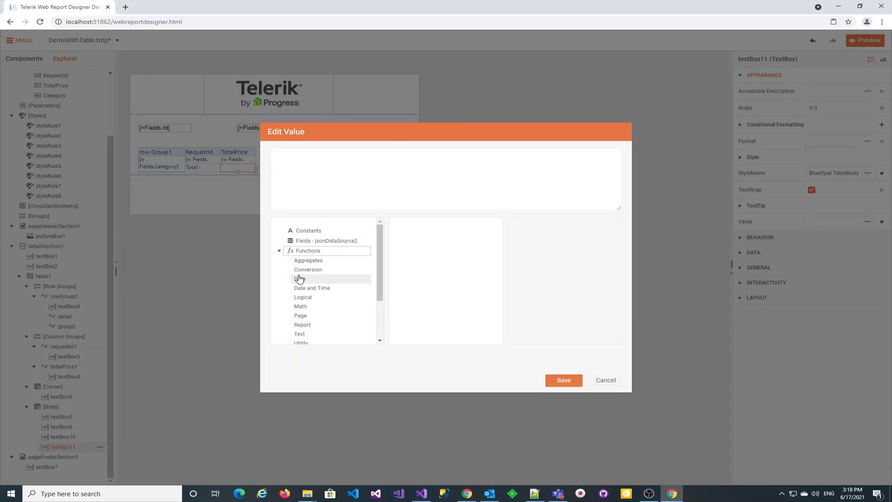
{"action": "left_click", "coordinate": [308, 263]}
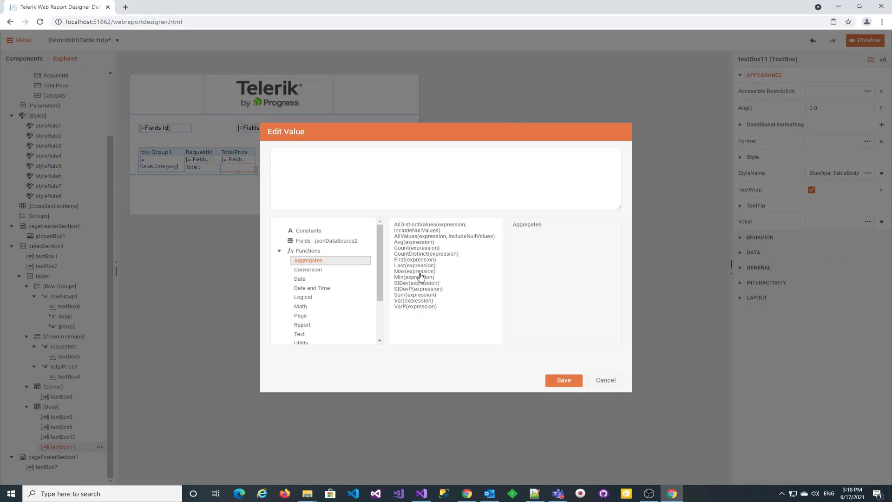
{"action": "double_click", "coordinate": [401, 295]}
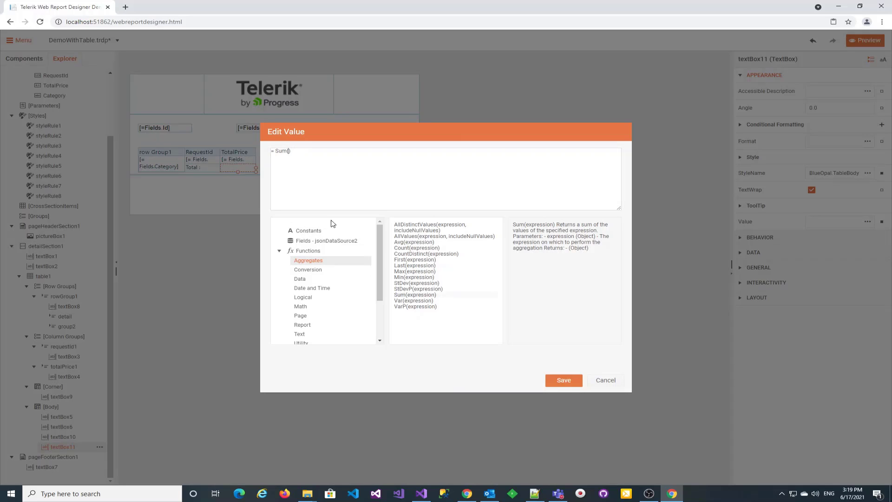
{"action": "left_click", "coordinate": [308, 242]}
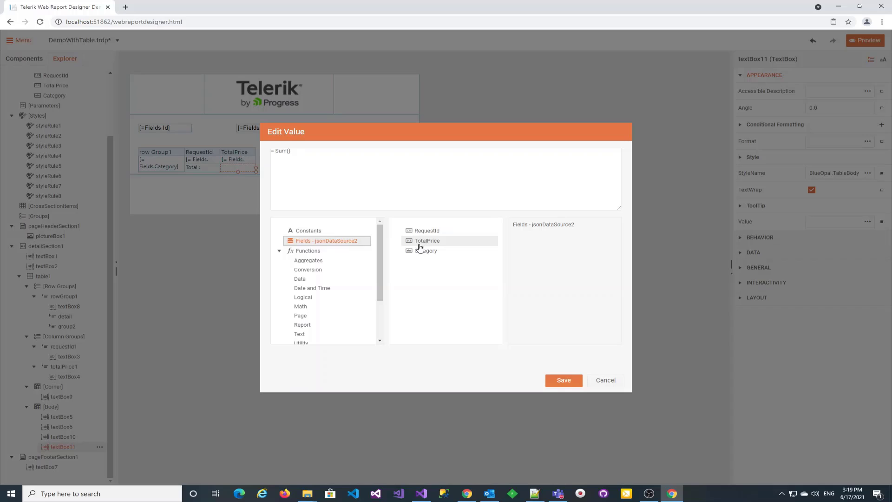
{"action": "double_click", "coordinate": [420, 242]}
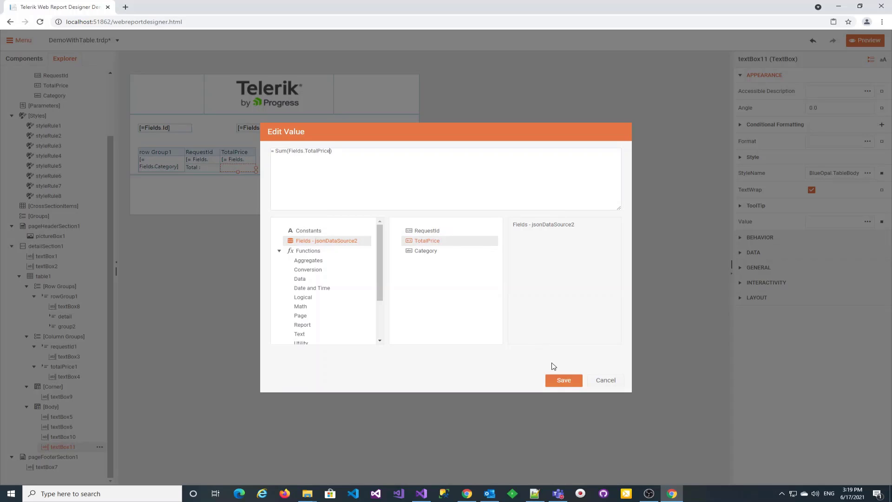
{"action": "left_click", "coordinate": [564, 379]}
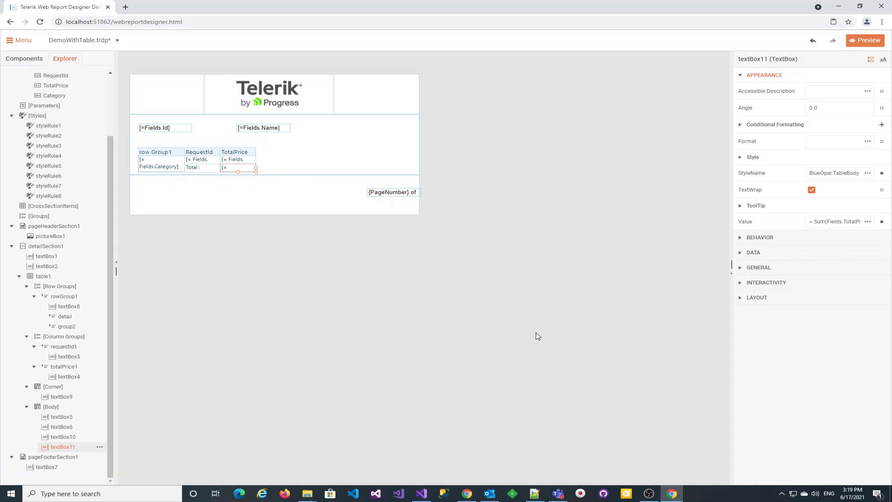
- Make the sum cell's font bold at 11 pt, keeping its border style Solid
{"action": "left_click", "coordinate": [742, 158]}
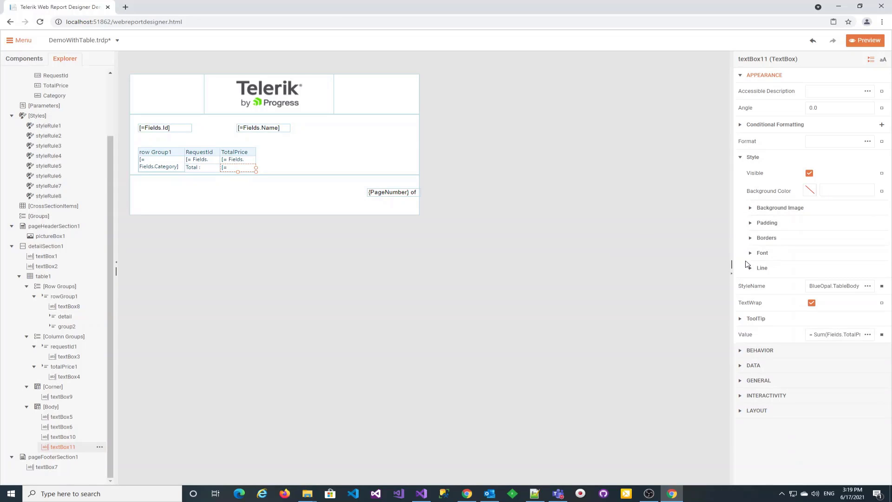
{"action": "left_click", "coordinate": [749, 254]}
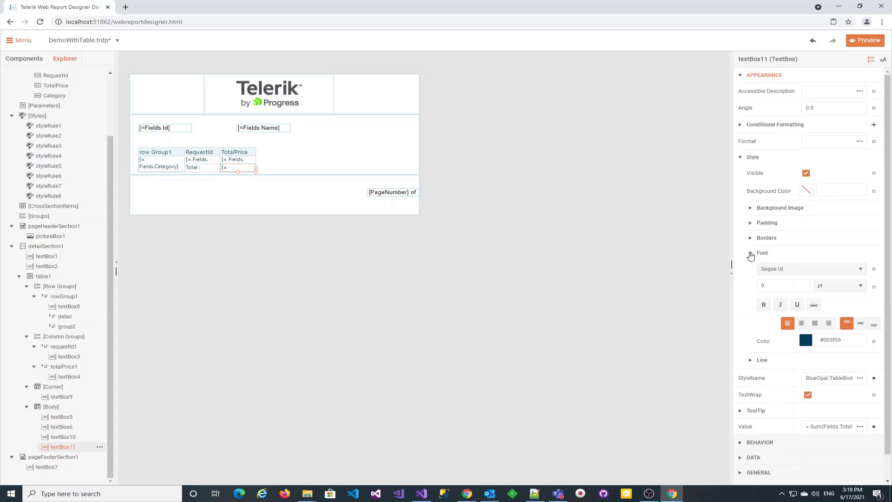
{"action": "left_click", "coordinate": [763, 305]}
{"action": "left_click_drag", "start_coordinate": [772, 285], "coordinate": [752, 289]}
{"action": "left_click", "coordinate": [751, 238]}
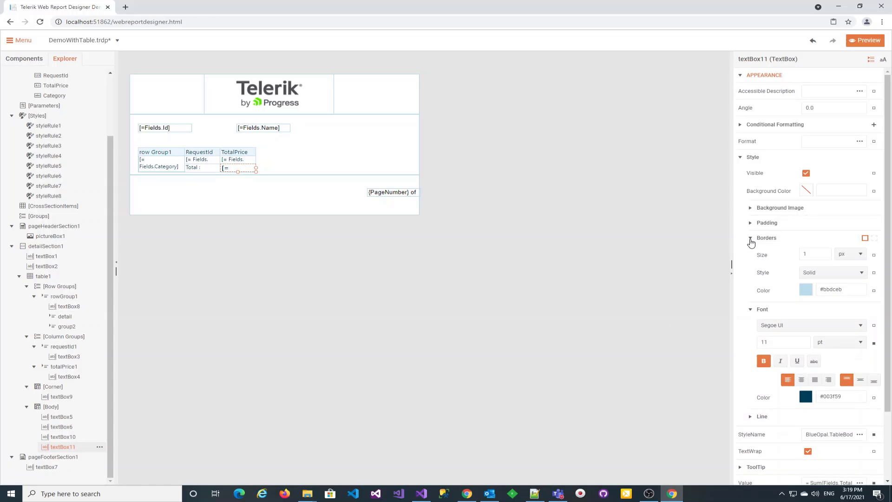
{"action": "left_click", "coordinate": [862, 276]}
{"action": "left_click", "coordinate": [862, 275]}
{"action": "left_click", "coordinate": [865, 40]}
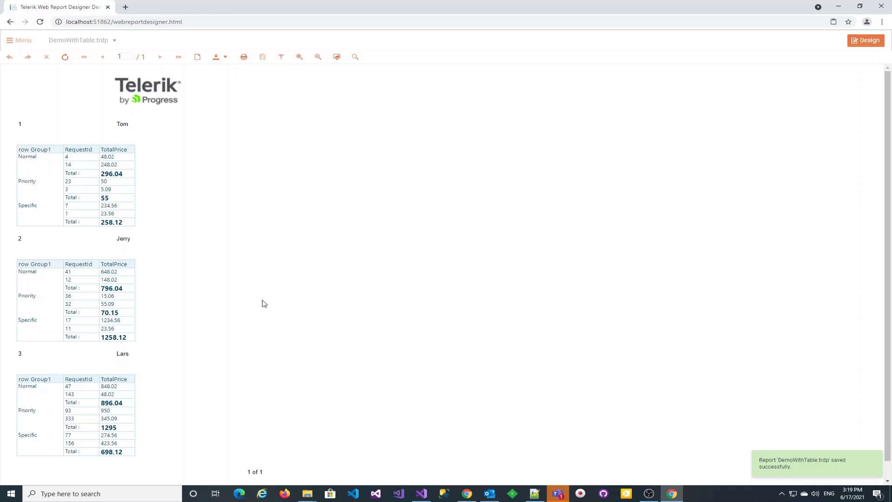
{"action": "left_click", "coordinate": [865, 41]}
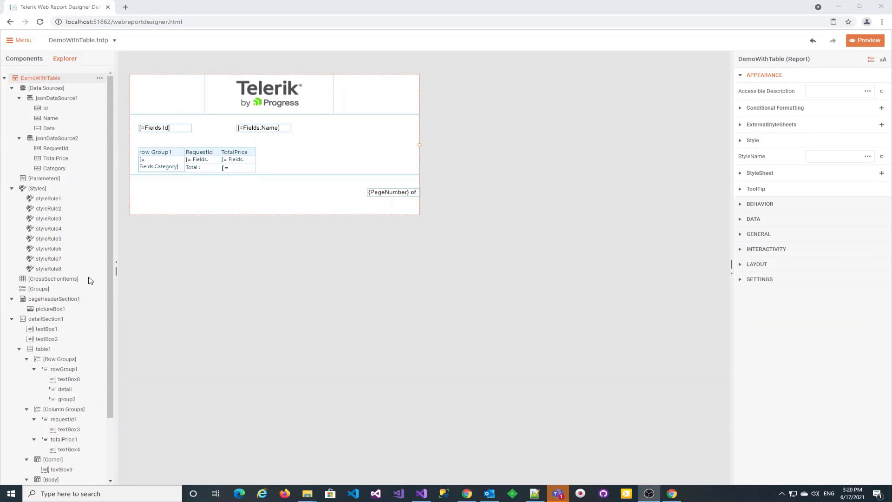
- Insert a row outside the Category group below it and extend the detail section to fit
{"action": "left_click", "coordinate": [163, 170]}
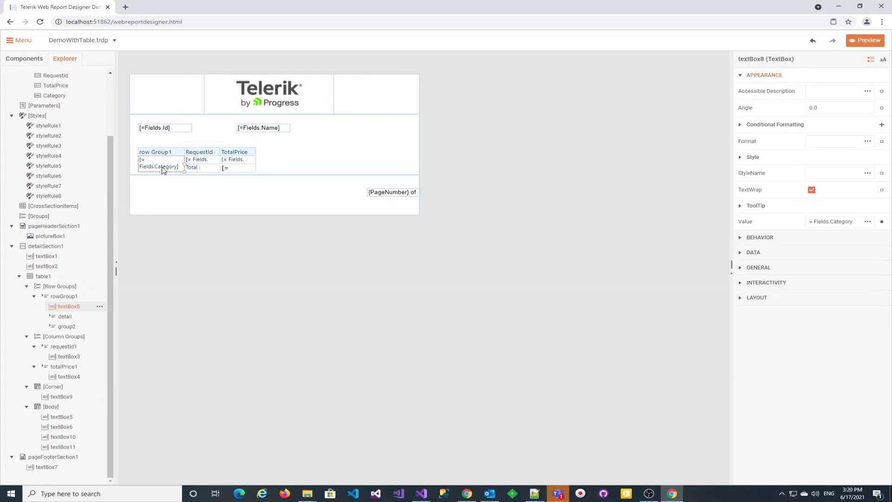
{"action": "left_click", "coordinate": [99, 306]}
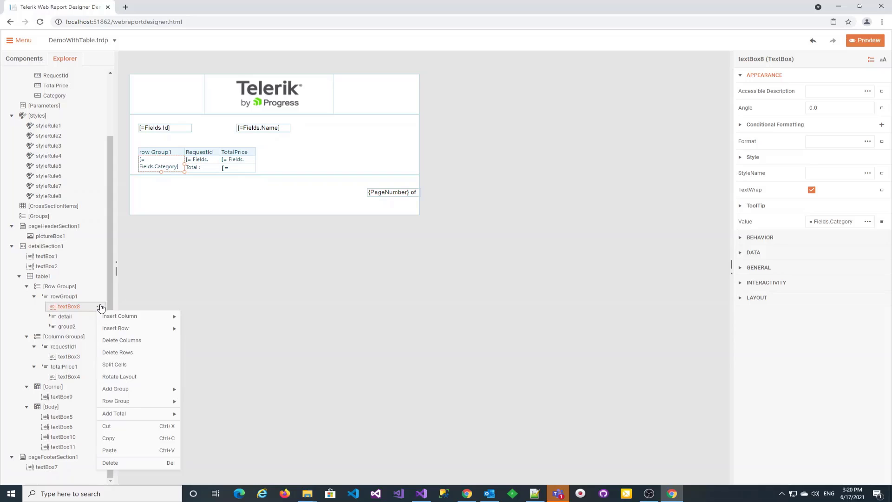
{"action": "mouse_move", "coordinate": [123, 331]}
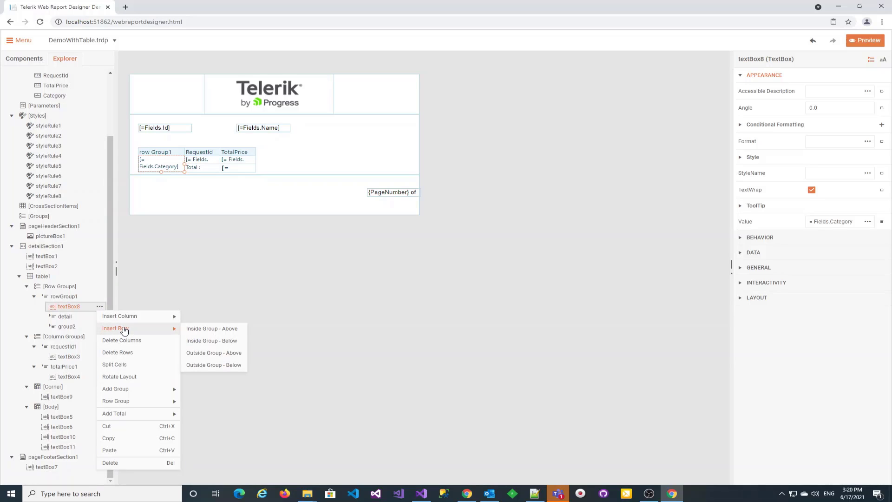
{"action": "left_click", "coordinate": [213, 365]}
{"action": "left_click", "coordinate": [295, 176]}
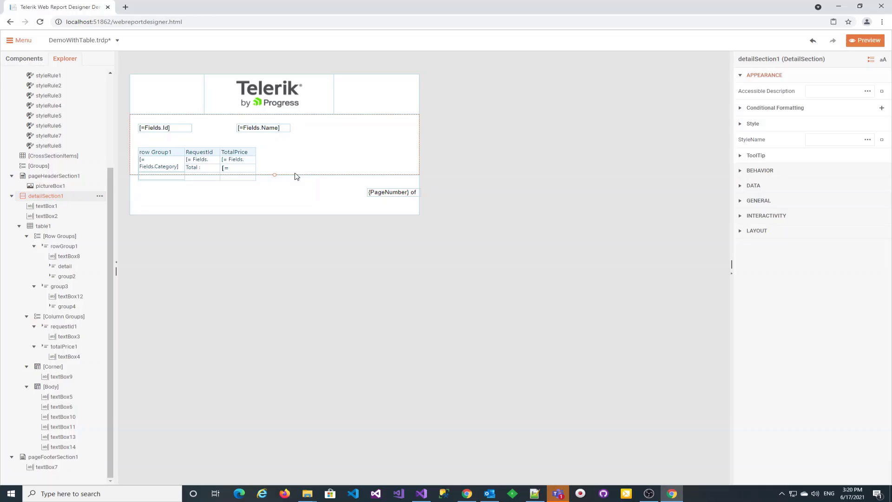
{"action": "left_click_drag", "start_coordinate": [275, 175], "coordinate": [275, 181]}
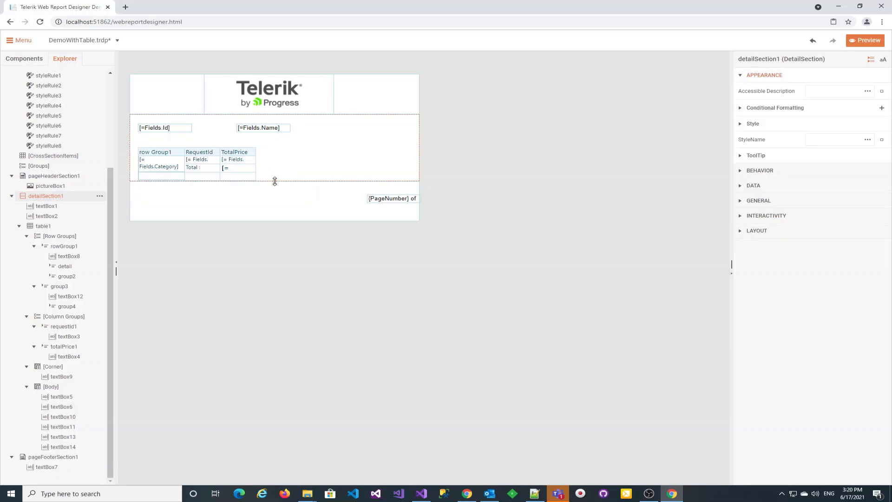
- Label the new bottom row's first cell 'Grand Total :'
{"action": "left_click", "coordinate": [199, 178]}
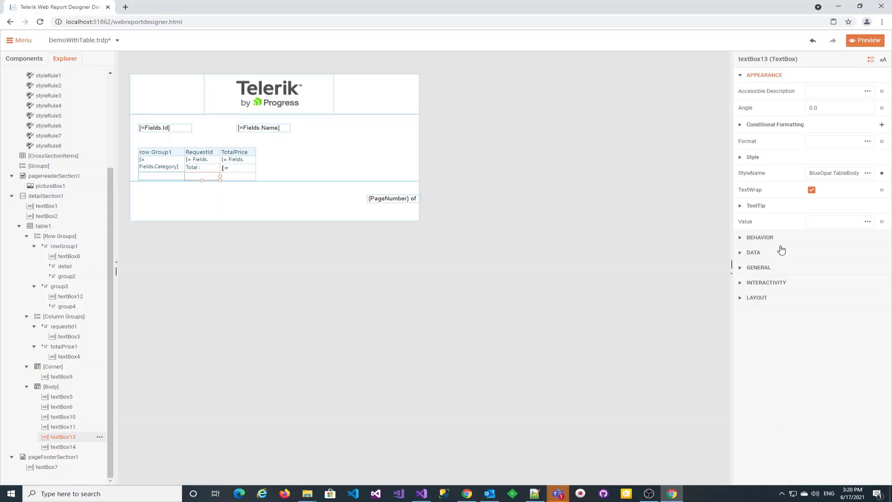
{"action": "left_click", "coordinate": [868, 222]}
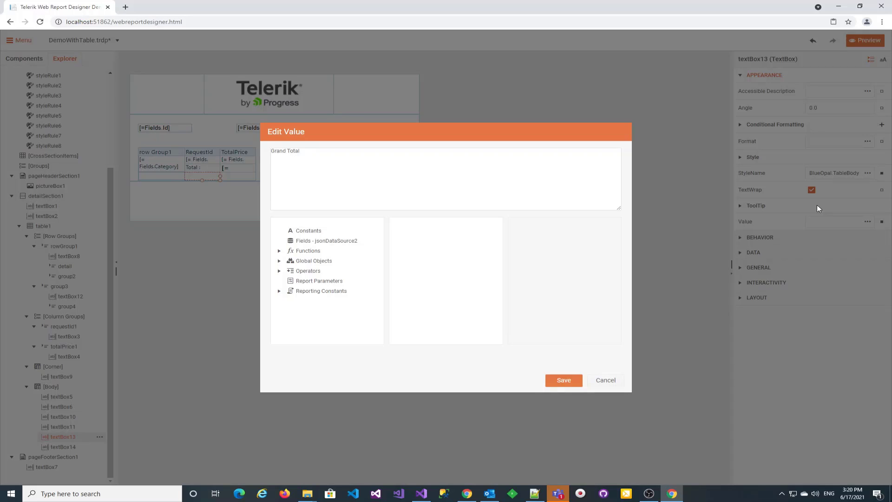
{"action": "type", "text": "Grand Total :"}
{"action": "left_click", "coordinate": [563, 380]}
- Copy the Sum(Fields.TotalPrice) expression into the Grand Total value cell textBox14
{"action": "left_click", "coordinate": [235, 172]}
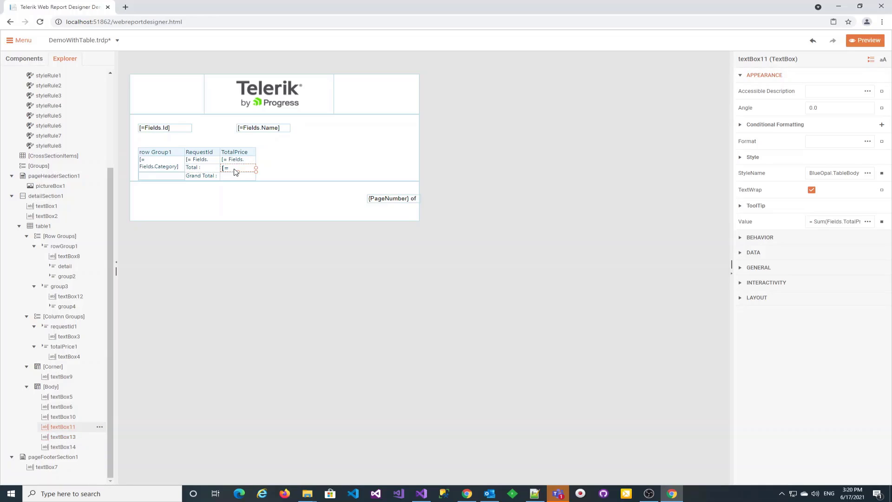
{"action": "triple_click", "coordinate": [837, 222]}
{"action": "right_click", "coordinate": [837, 222]}
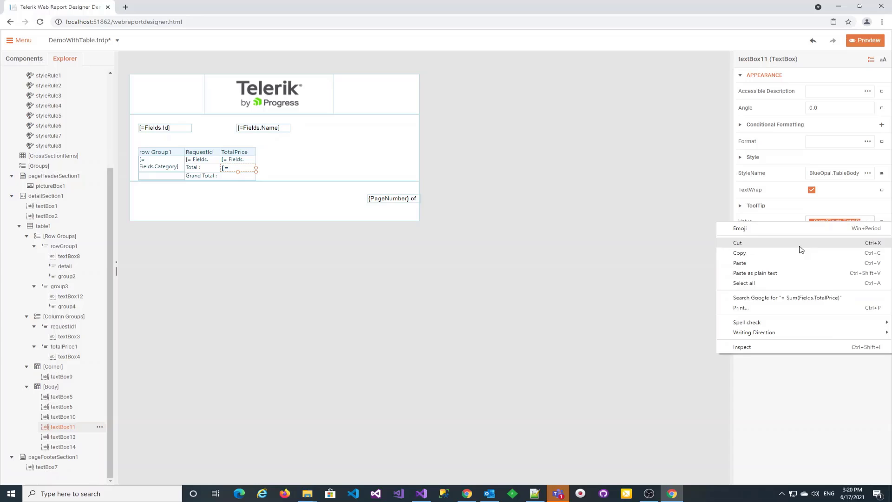
{"action": "left_click", "coordinate": [762, 253]}
{"action": "left_click", "coordinate": [233, 176]}
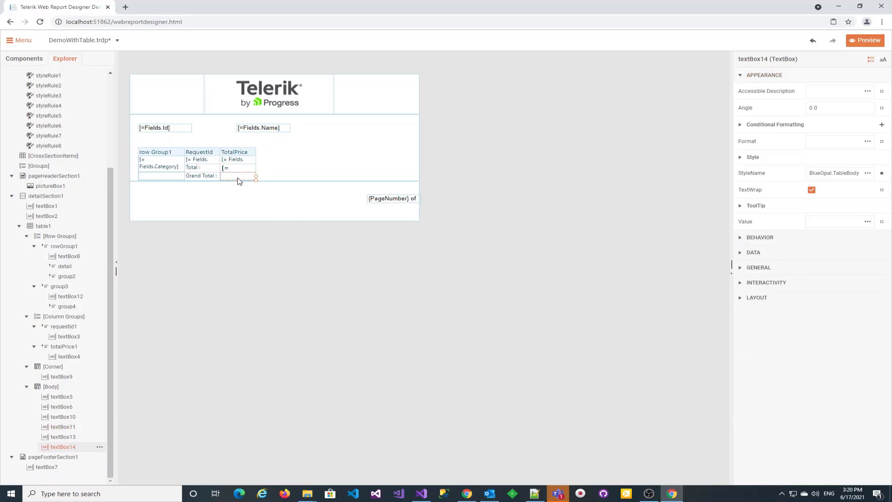
{"action": "left_click", "coordinate": [845, 223]}
{"action": "right_click", "coordinate": [846, 223]}
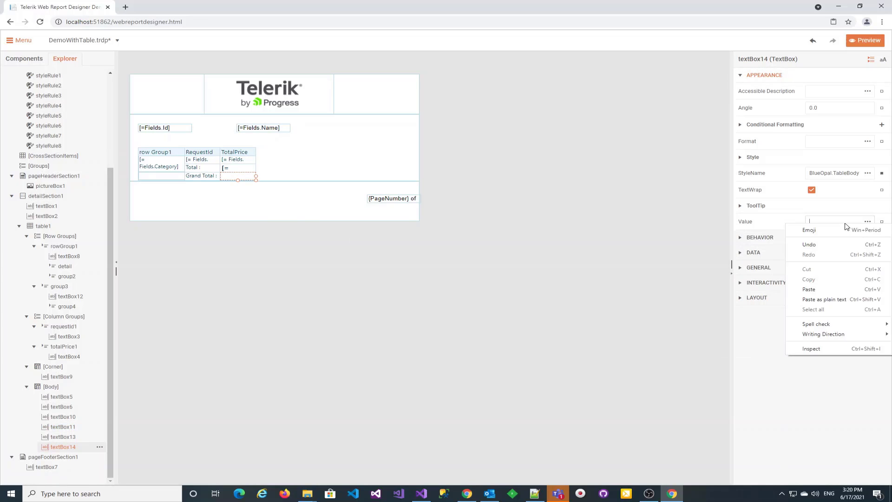
{"action": "left_click", "coordinate": [816, 290]}
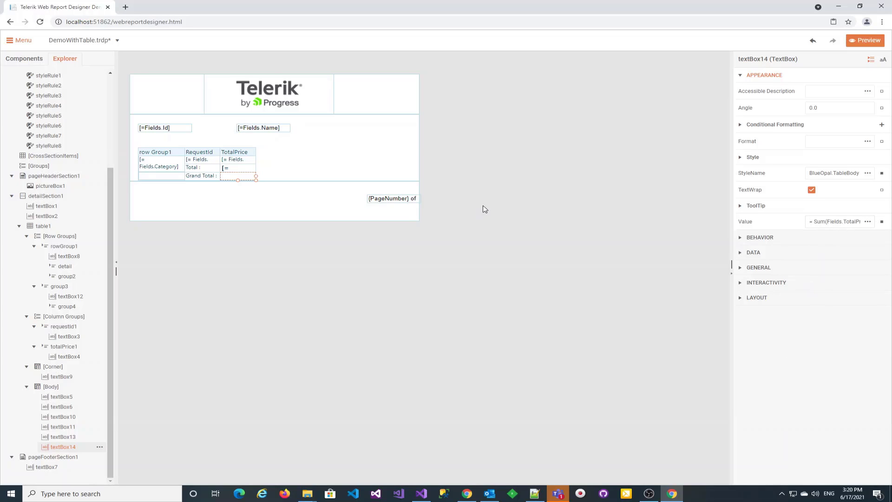
{"action": "left_click", "coordinate": [470, 197]}
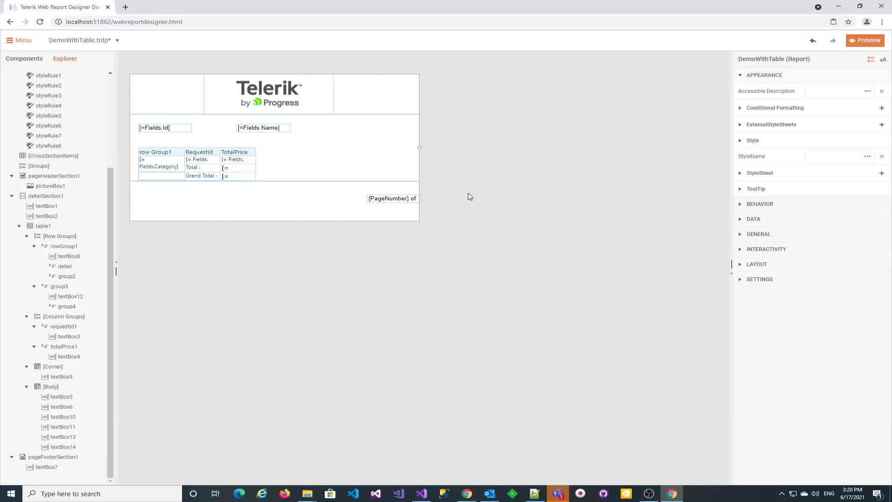
{"action": "left_click", "coordinate": [866, 40]}
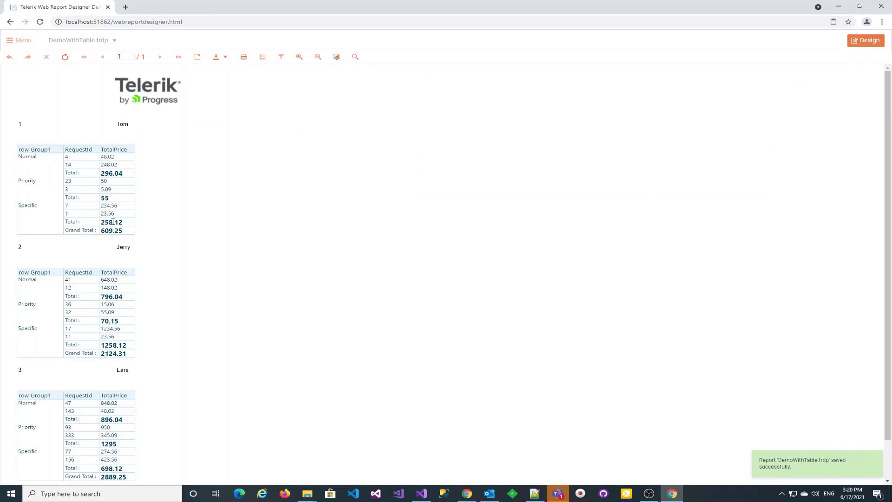
{"action": "scroll", "coordinate": [205, 341], "scroll_direction": "down", "scroll_amount": 2}
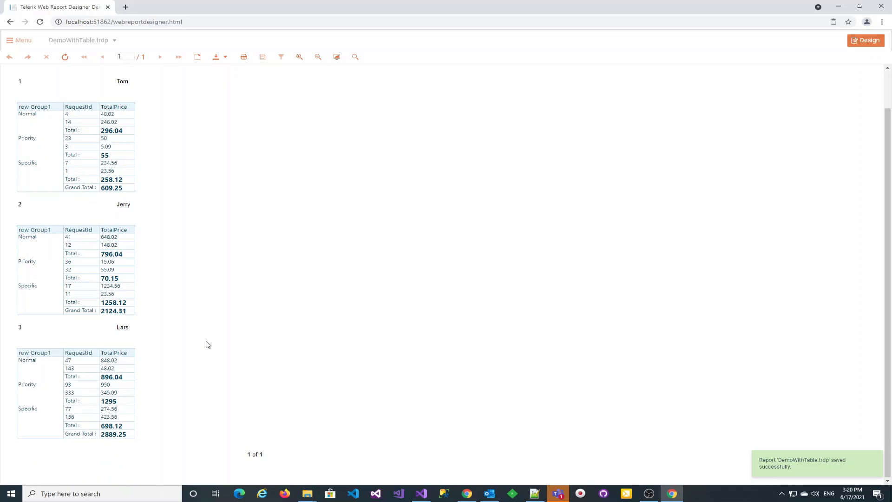
{"action": "scroll", "coordinate": [205, 342], "scroll_direction": "up", "scroll_amount": 2}
{"action": "left_click", "coordinate": [856, 45]}
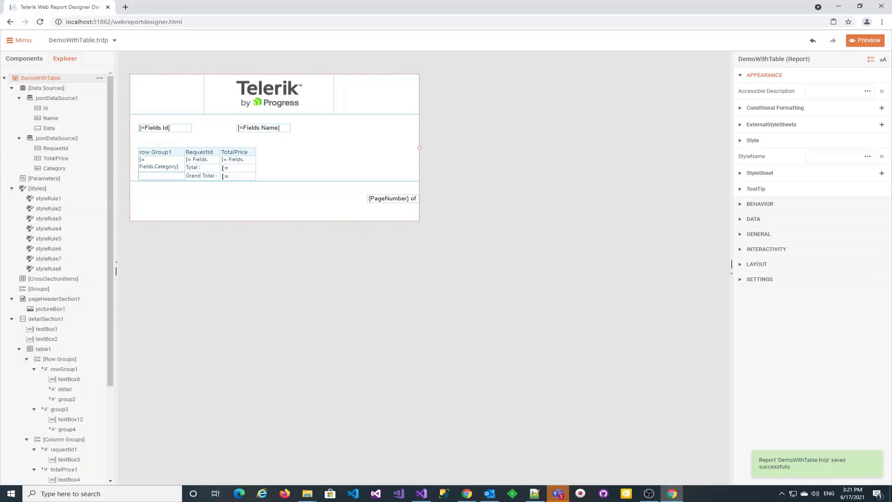
- Give Category cell textBox8 a 1 pt solid black bottom border and check it in preview
{"action": "left_click", "coordinate": [159, 163]}
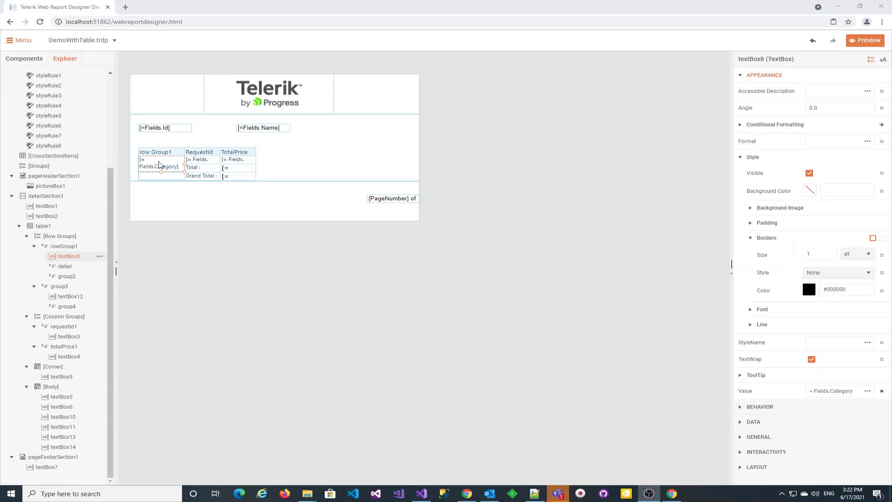
{"action": "left_click", "coordinate": [160, 165]}
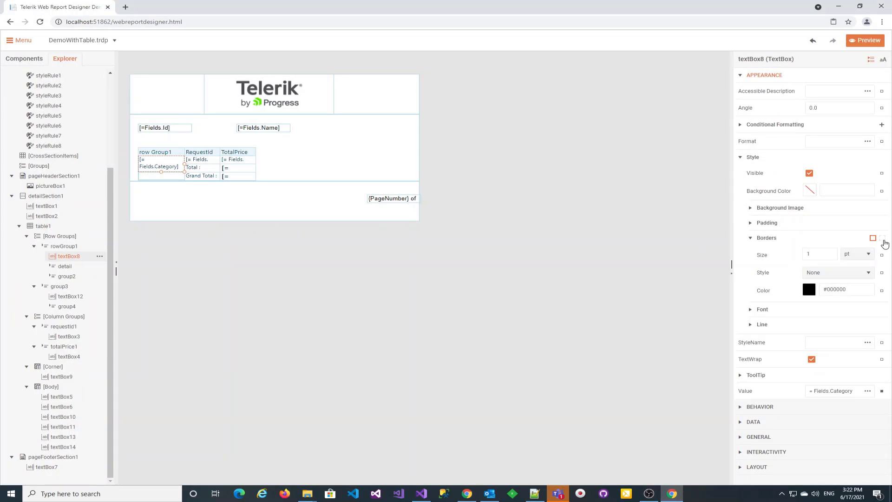
{"action": "left_click", "coordinate": [883, 239]}
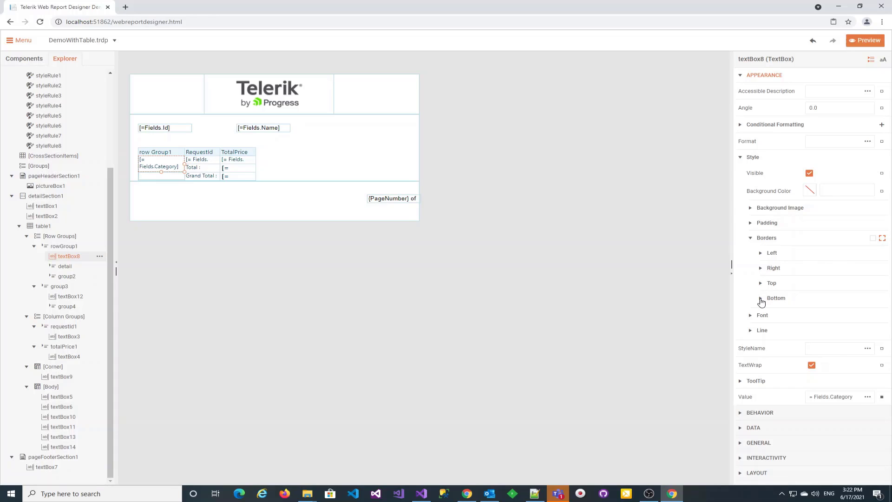
{"action": "left_click", "coordinate": [761, 299]}
{"action": "left_click", "coordinate": [845, 336]}
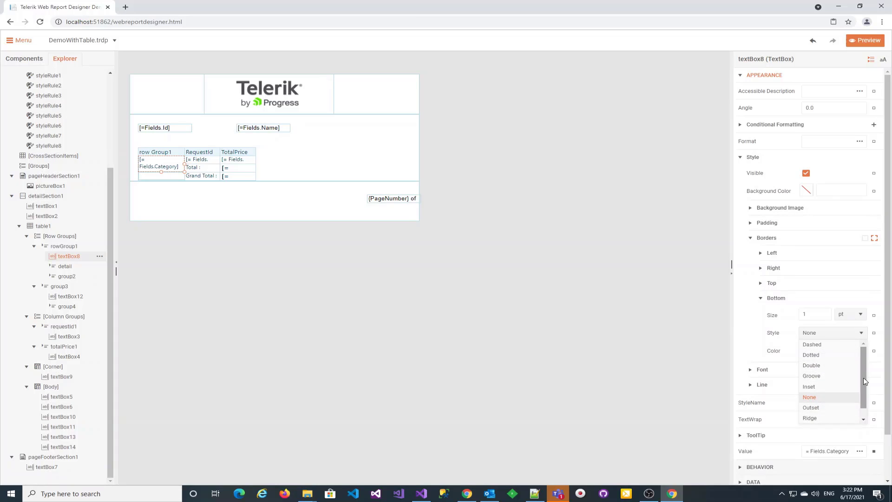
{"action": "left_click_drag", "start_coordinate": [863, 377], "coordinate": [865, 400]}
{"action": "left_click", "coordinate": [808, 417]}
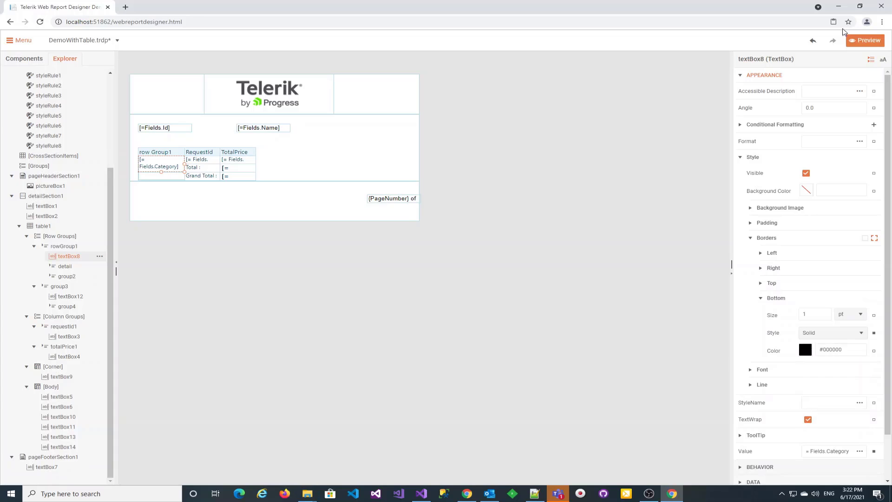
{"action": "left_click", "coordinate": [870, 44]}
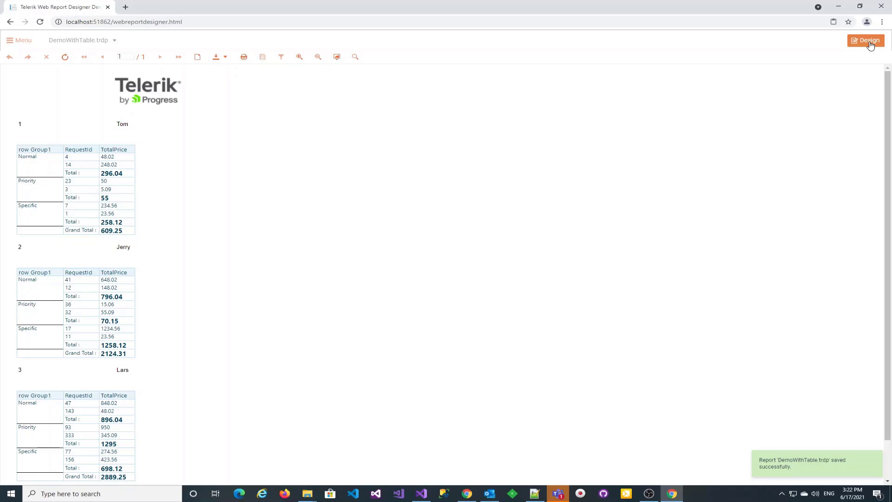
{"action": "left_click", "coordinate": [870, 44]}
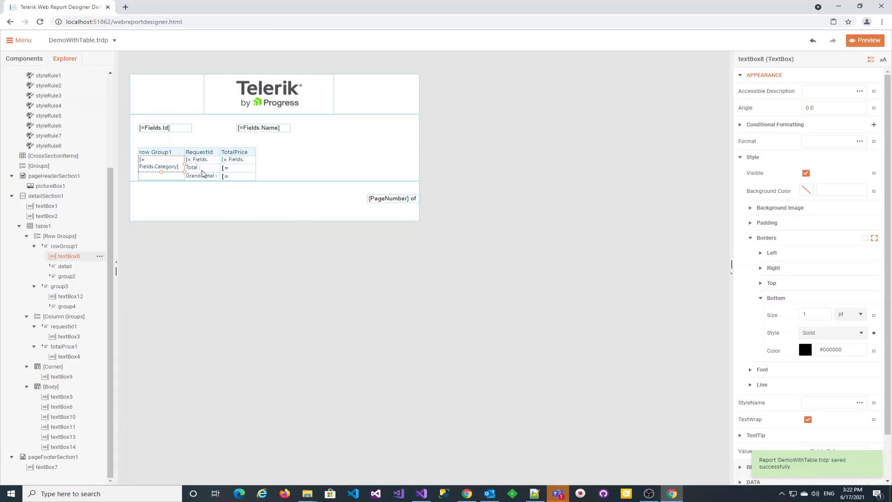
- Widen the RequestId column by dragging its border with TotalPrice to the right
{"action": "left_click", "coordinate": [209, 167]}
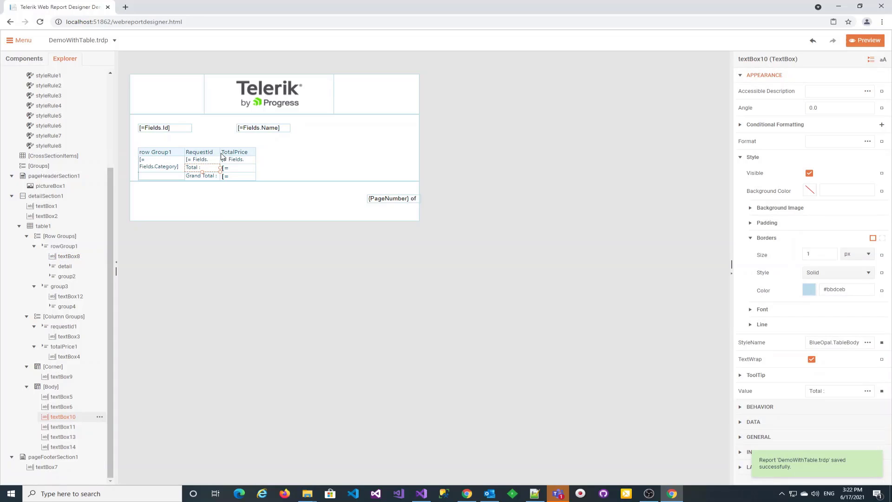
{"action": "left_click", "coordinate": [221, 153]}
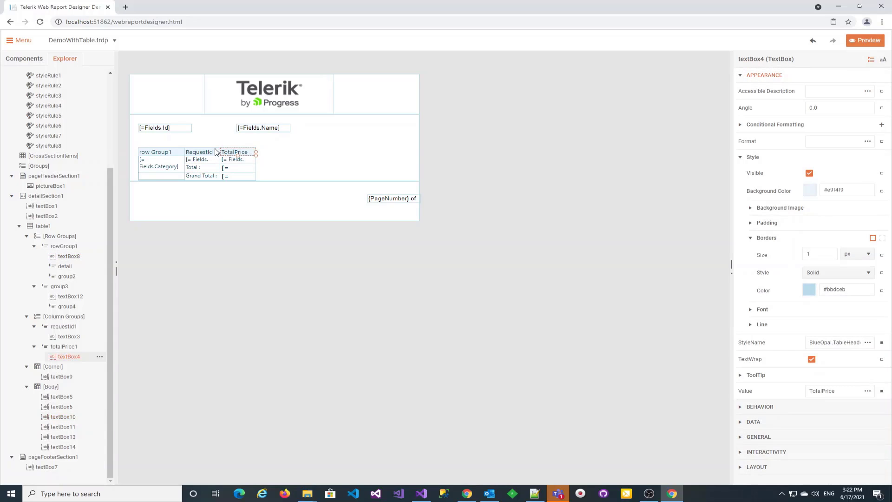
{"action": "left_click", "coordinate": [215, 152]}
{"action": "left_click_drag", "start_coordinate": [220, 151], "coordinate": [231, 154]}
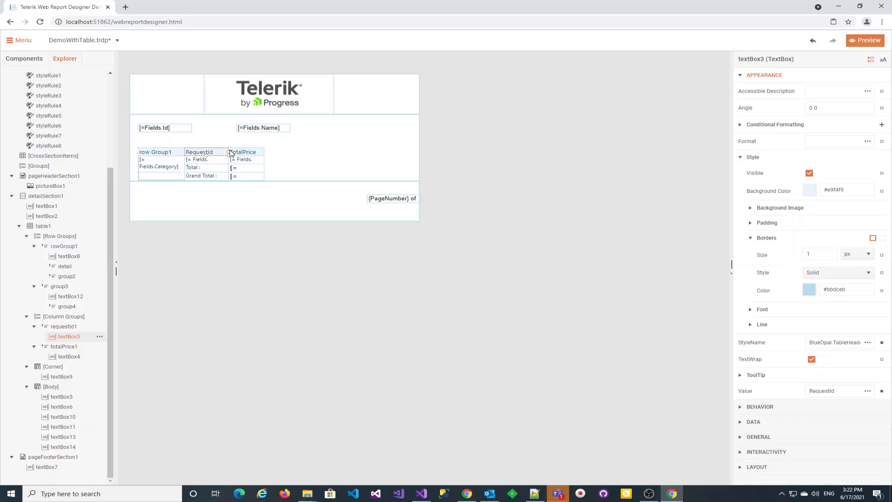
- Change the group Total label's value to include the Category field in parentheses
{"action": "left_click", "coordinate": [207, 170]}
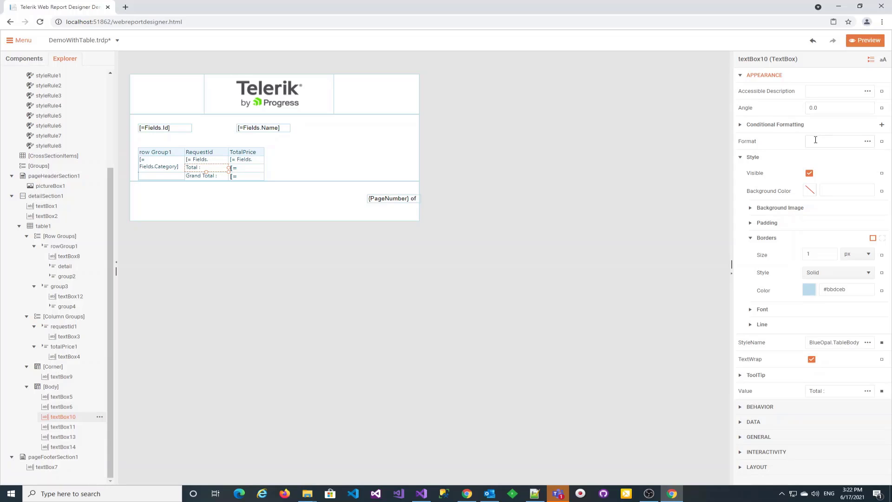
{"action": "left_click", "coordinate": [740, 157]}
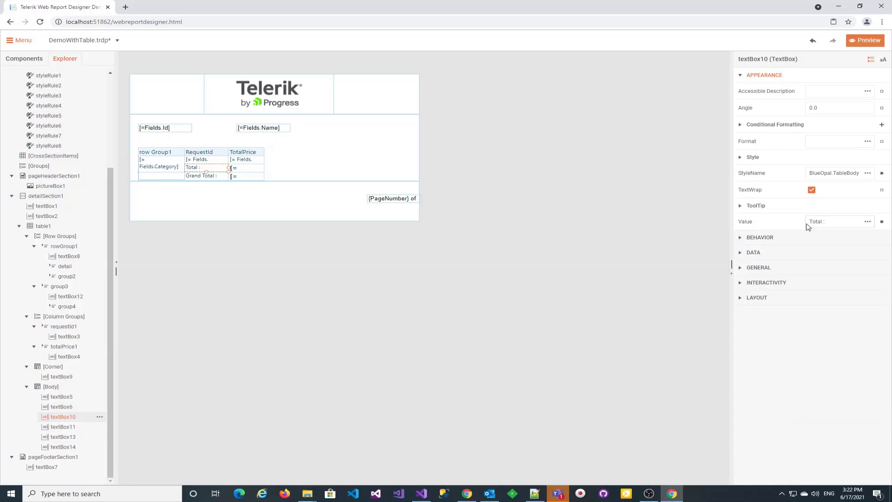
{"action": "left_click", "coordinate": [865, 223]}
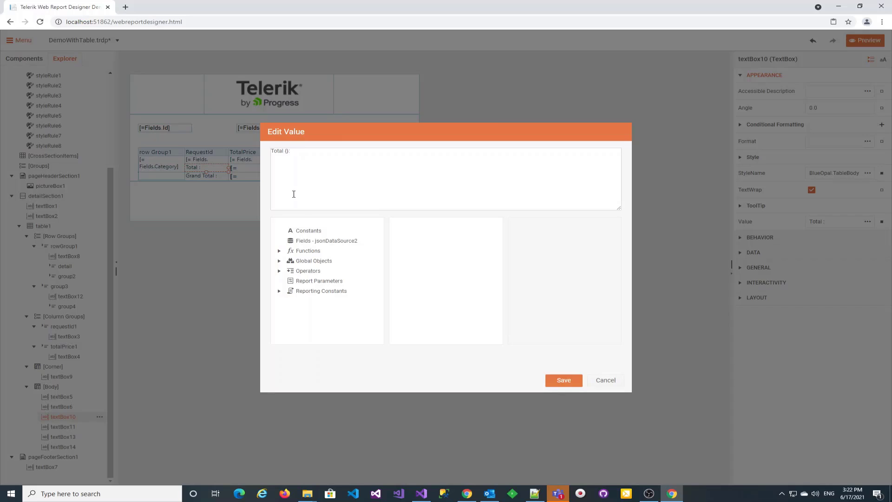
{"action": "left_click", "coordinate": [321, 242]}
{"action": "left_click", "coordinate": [418, 251]}
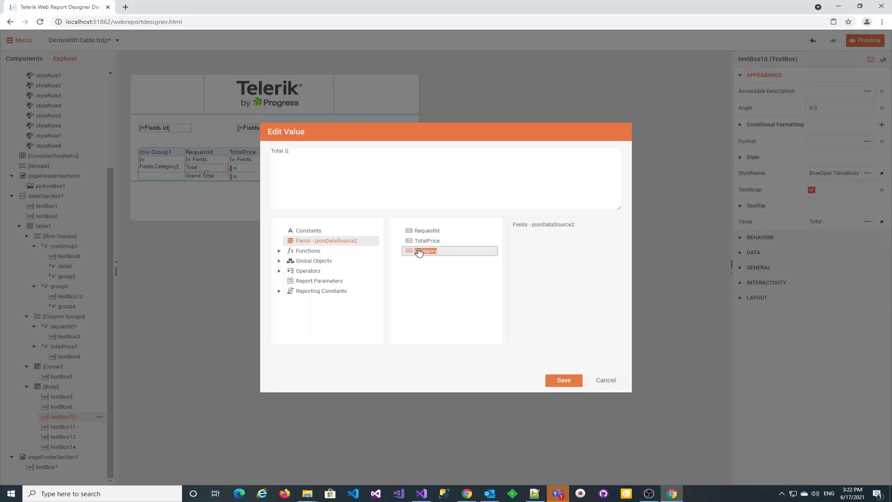
{"action": "double_click", "coordinate": [419, 251]}
{"action": "left_click", "coordinate": [562, 381]}
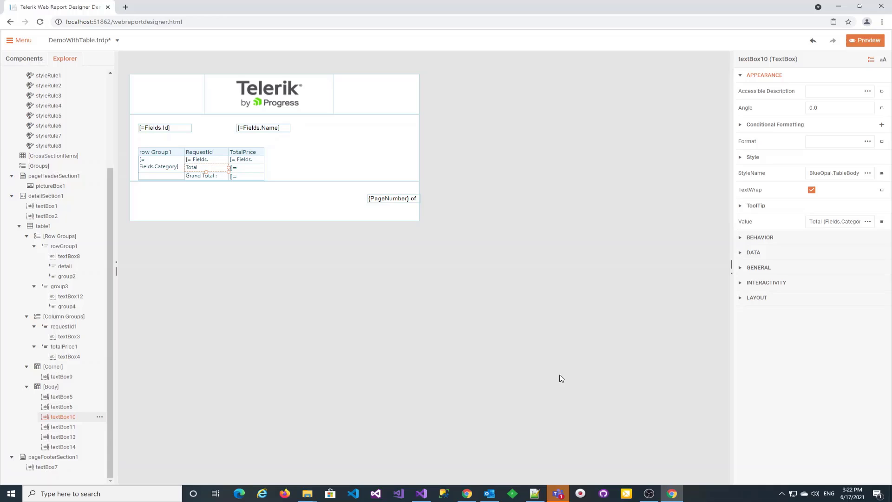
{"action": "left_click", "coordinate": [865, 41]}
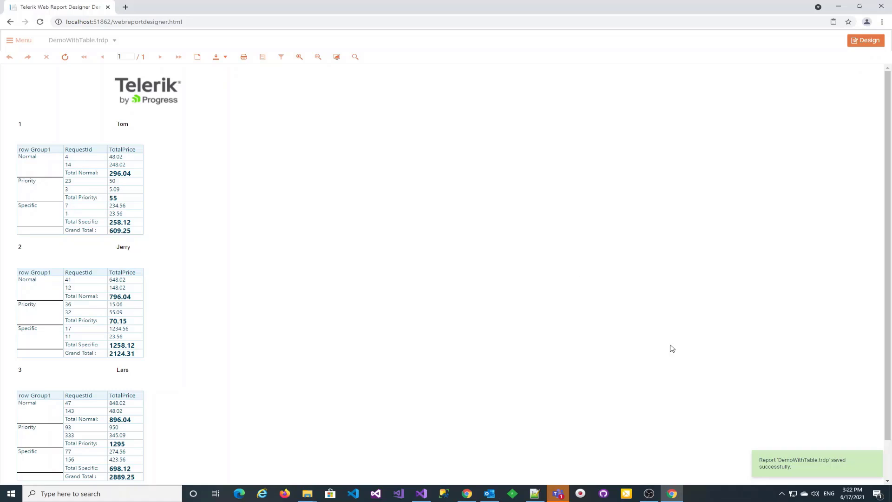
{"action": "left_click", "coordinate": [866, 41]}
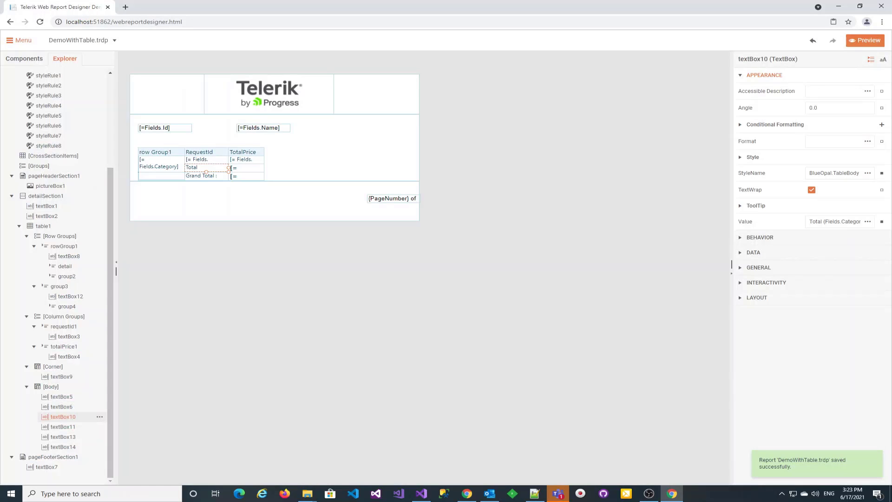
- Move the footer page-number box (textBox7) so 'PageNumber of PageCount' fits fully
{"action": "left_click", "coordinate": [333, 204]}
{"action": "left_click", "coordinate": [398, 198]}
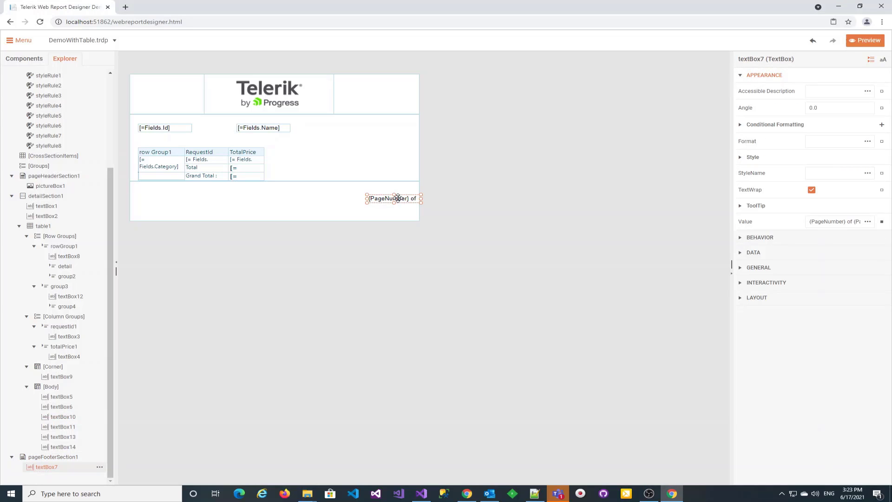
{"action": "mouse_move", "coordinate": [398, 198]}
{"action": "left_mouse_down"}
{"action": "mouse_move", "coordinate": [375, 194]}
{"action": "mouse_move", "coordinate": [410, 196]}
{"action": "mouse_move", "coordinate": [352, 196]}
{"action": "mouse_move", "coordinate": [408, 195]}
{"action": "left_mouse_up"}
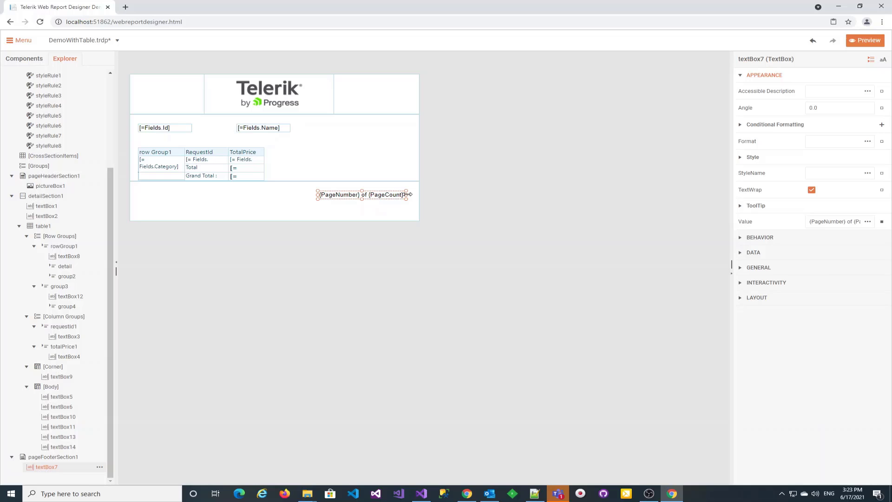
- Preview the report and display it as a single continuous interactive page
{"action": "left_click", "coordinate": [865, 40]}
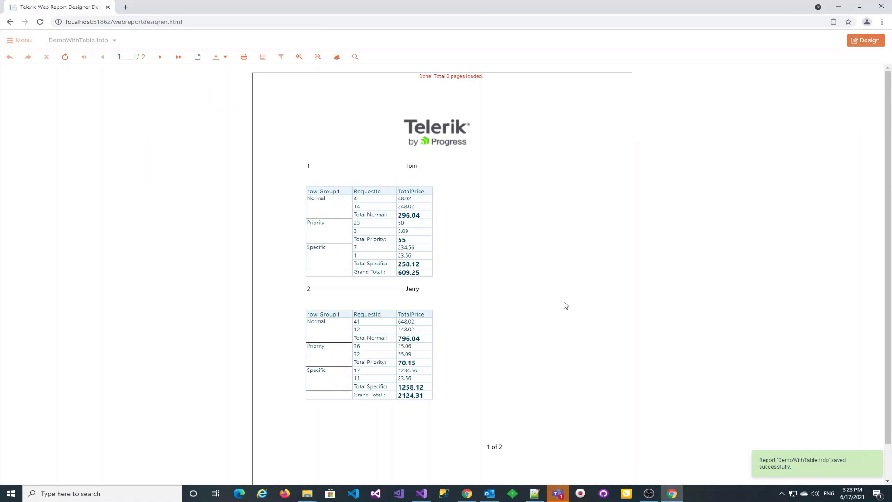
{"action": "scroll", "coordinate": [565, 305], "scroll_direction": "down", "scroll_amount": 2}
{"action": "left_click", "coordinate": [198, 57]}
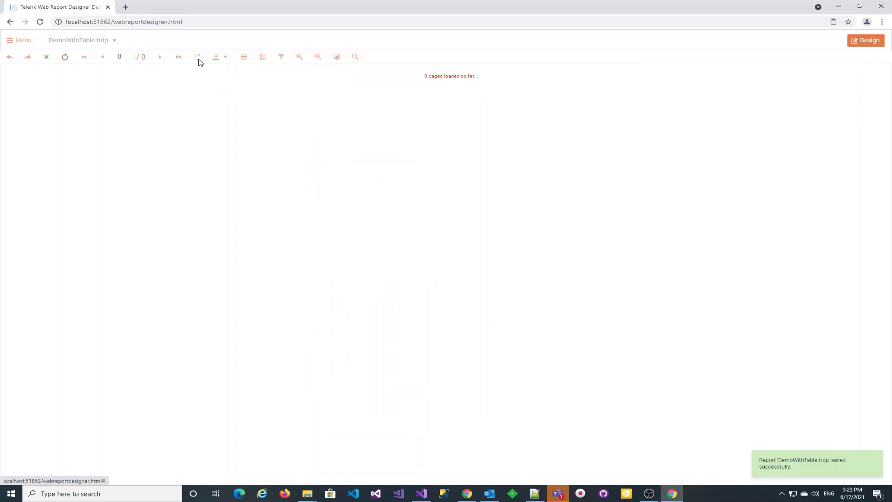